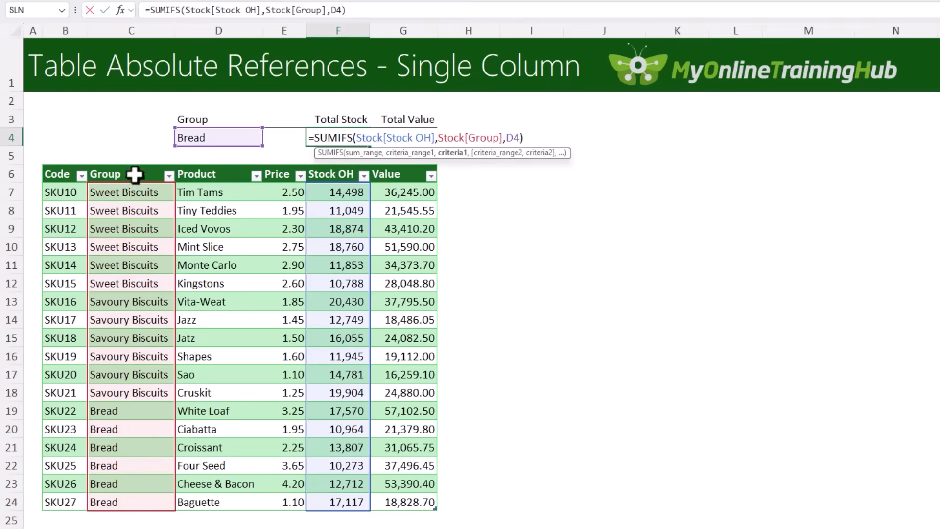
# Make the criteria reference in F4's SUMIFS formula absolute as $D$4, review the sum and criteria range arguments, and enter the formula
pyautogui.press('F4')
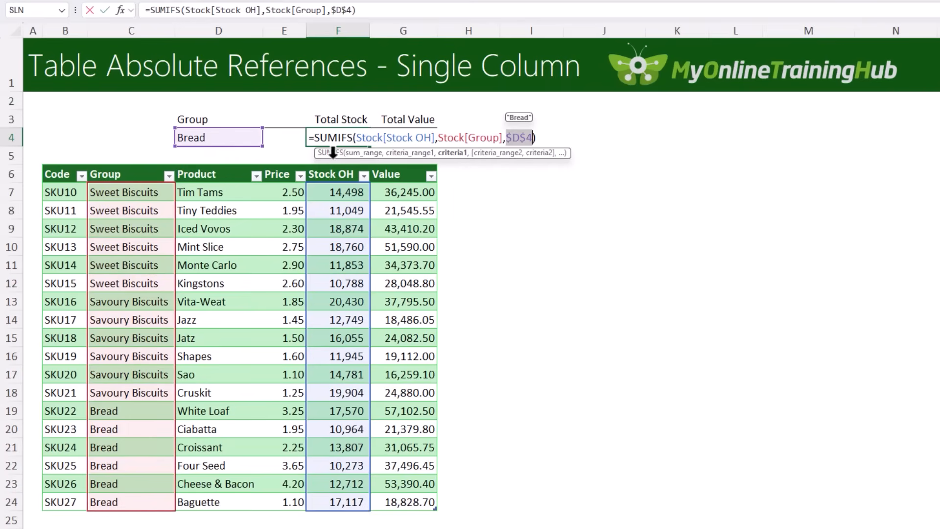
pyautogui.click(378, 138)
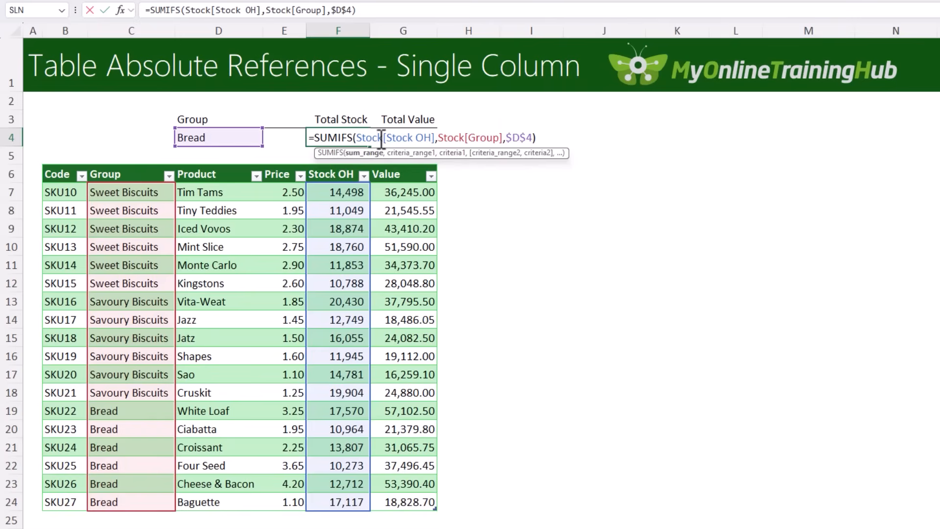
pyautogui.click(353, 153)
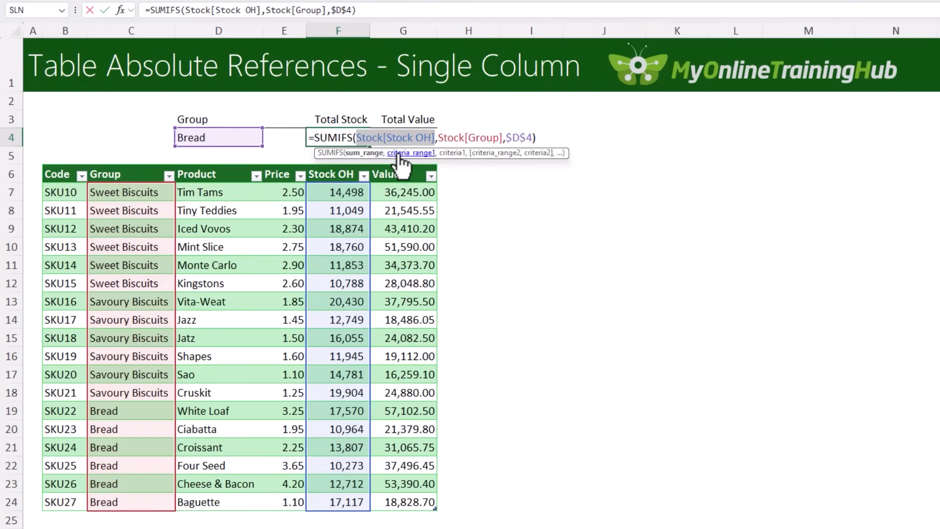
pyautogui.click(411, 153)
pyautogui.press('Return')
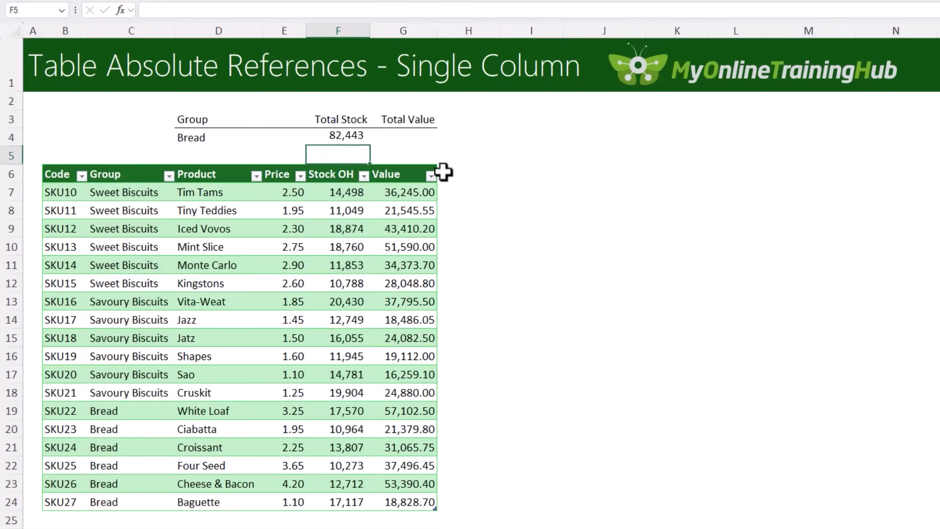
# Copy the Total Stock formula from F4 and paste it into the Total Value cell G4
pyautogui.click(357, 133)
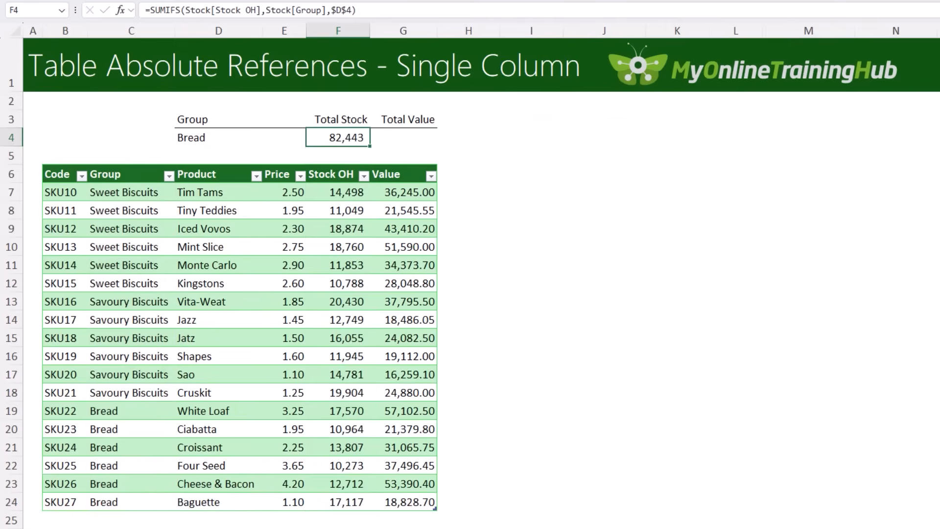
pyautogui.hotkey('ctrl', 'c')
pyautogui.press('Right')
pyautogui.hotkey('ctrl', 'v')
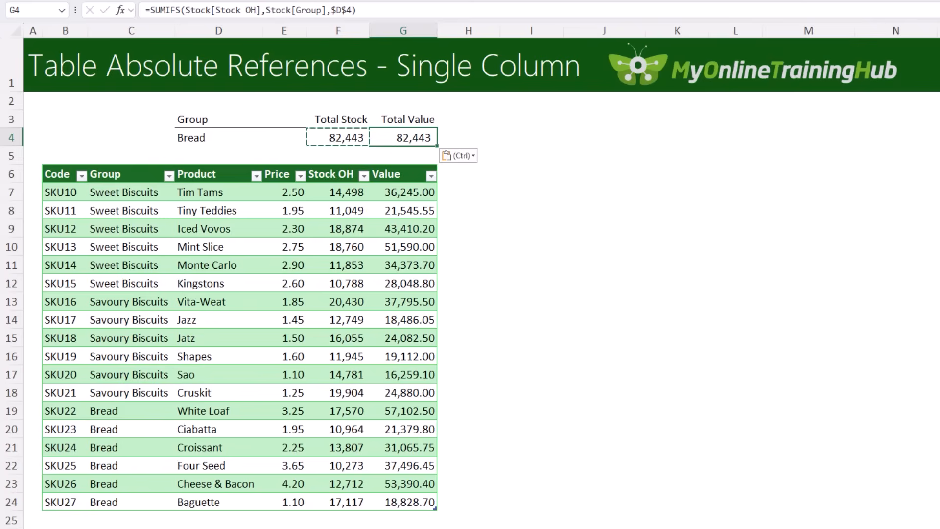
pyautogui.press('Left')
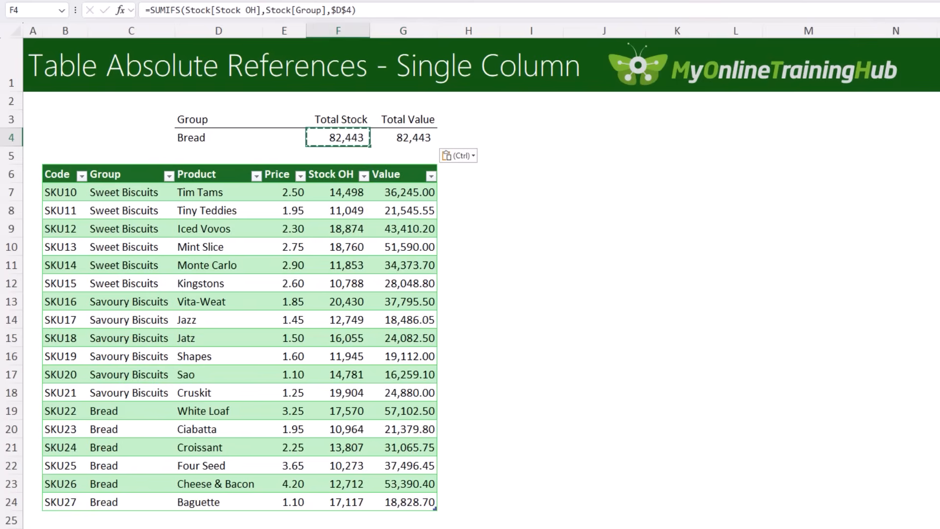
pyautogui.press('Escape')
# Fill the F4 formula across into G4 and inspect the sum_range and criteria_range1 arguments of the filled formula
pyautogui.moveTo(374, 148); pyautogui.dragTo(433, 147)
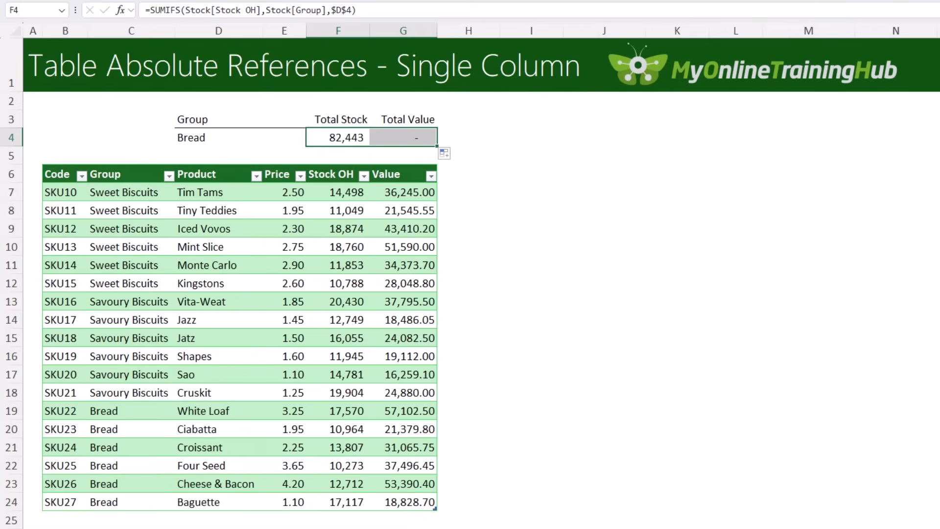
pyautogui.doubleClick(417, 138)
pyautogui.click(443, 153)
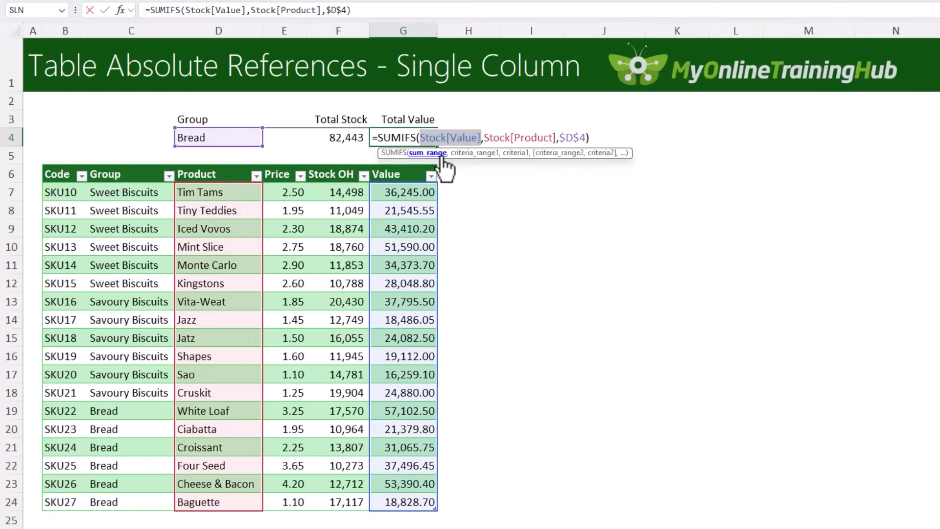
pyautogui.click(473, 154)
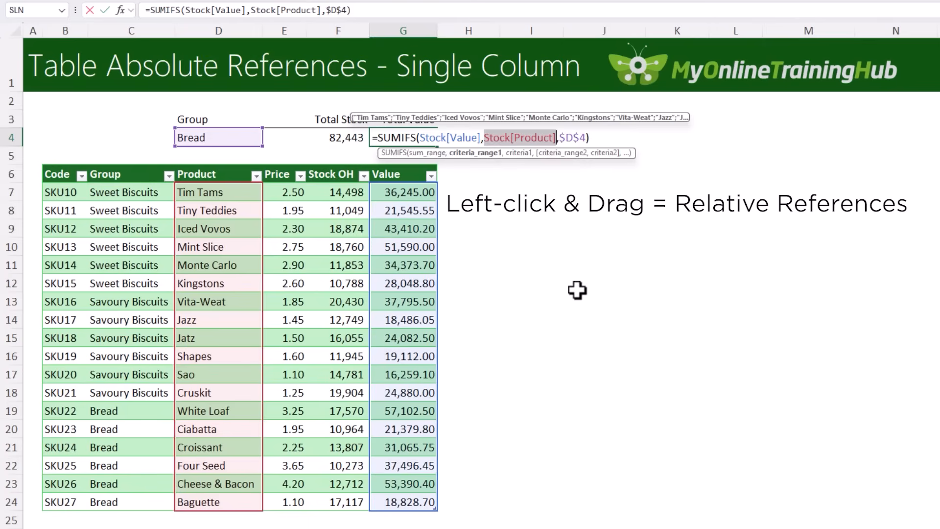
pyautogui.press('Escape')
# Rewrite the criteria range in F4's SUMIFS formula as the absolute table reference Stock[[Group]:[Group]]
pyautogui.click(345, 137)
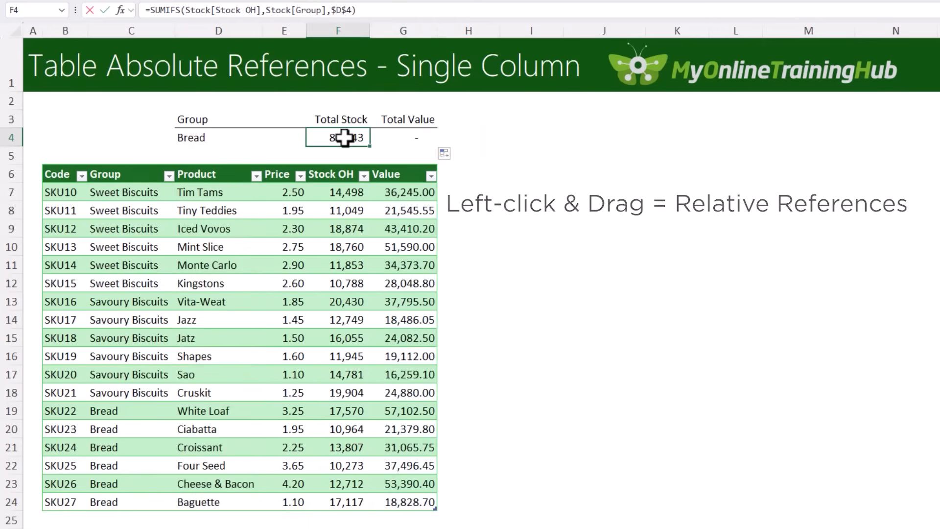
pyautogui.doubleClick(345, 137)
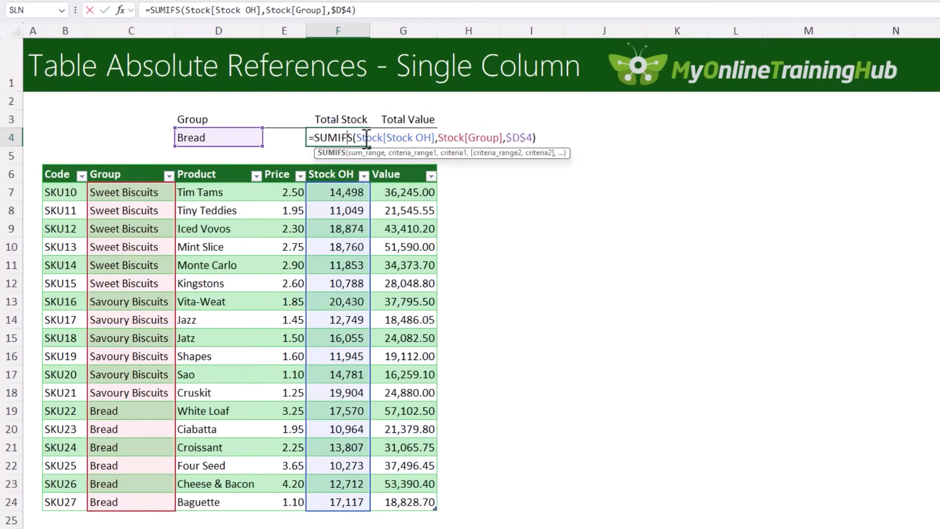
pyautogui.click(419, 153)
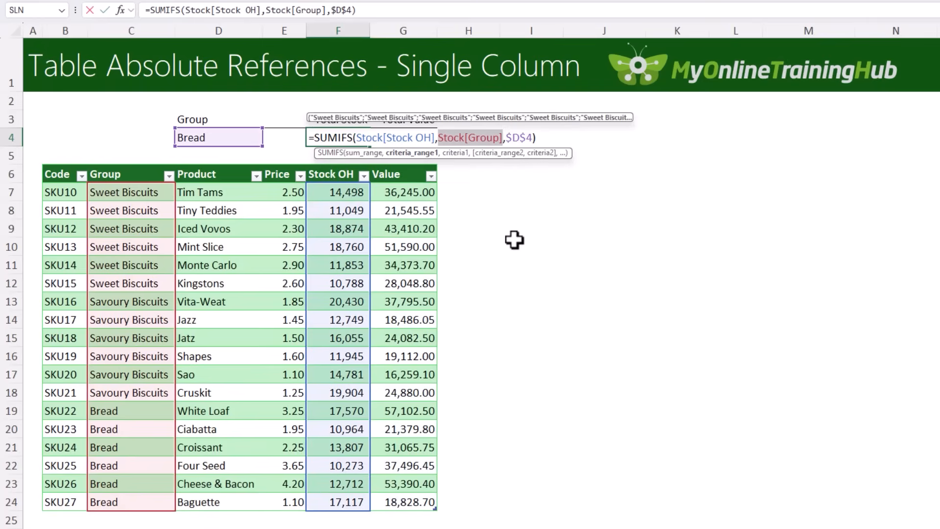
pyautogui.click(362, 153)
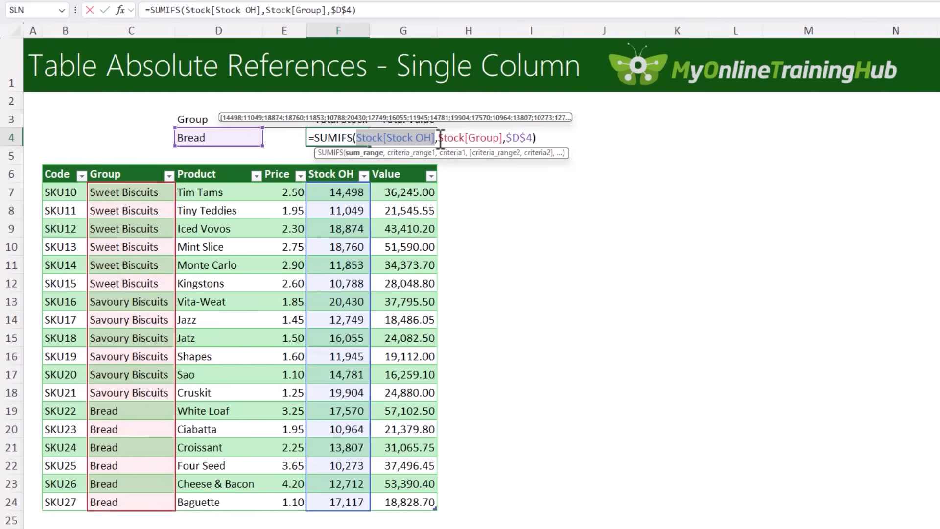
pyautogui.click(466, 138)
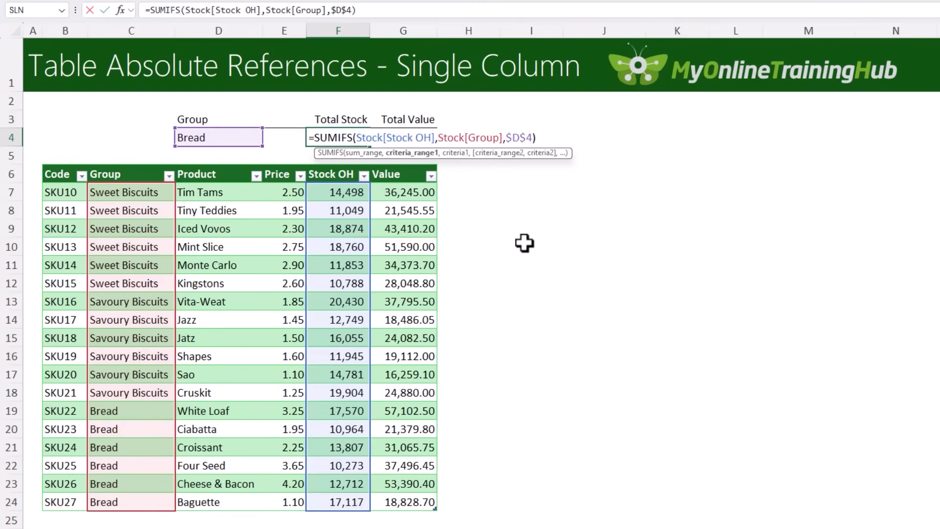
pyautogui.write('[')
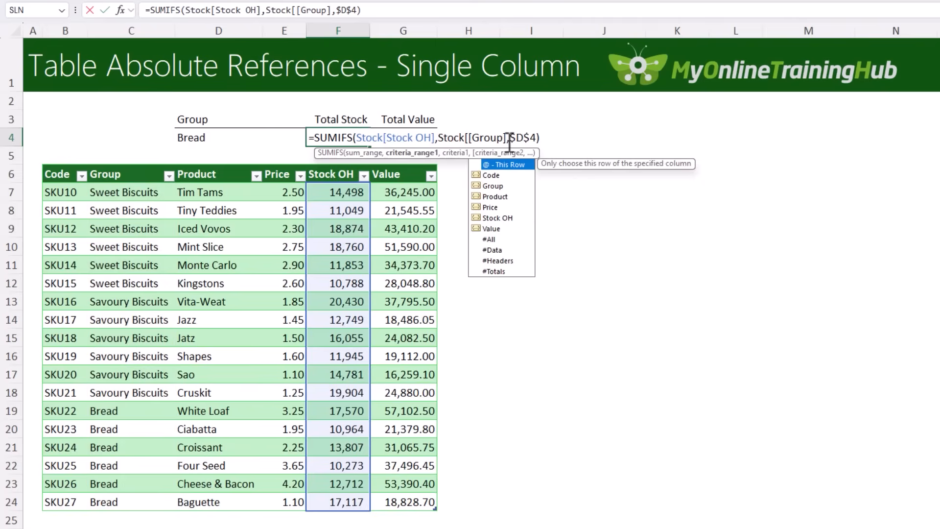
pyautogui.click(506, 138)
pyautogui.write(':')
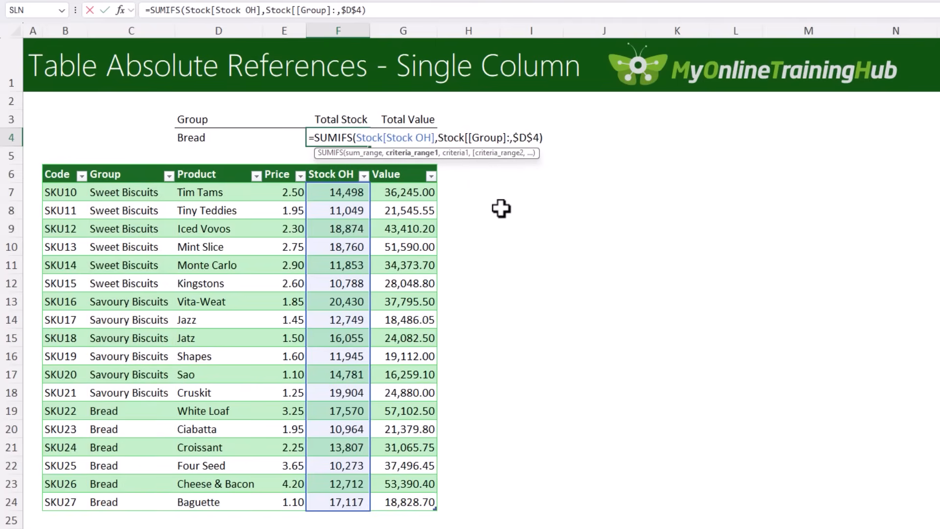
pyautogui.write('[')
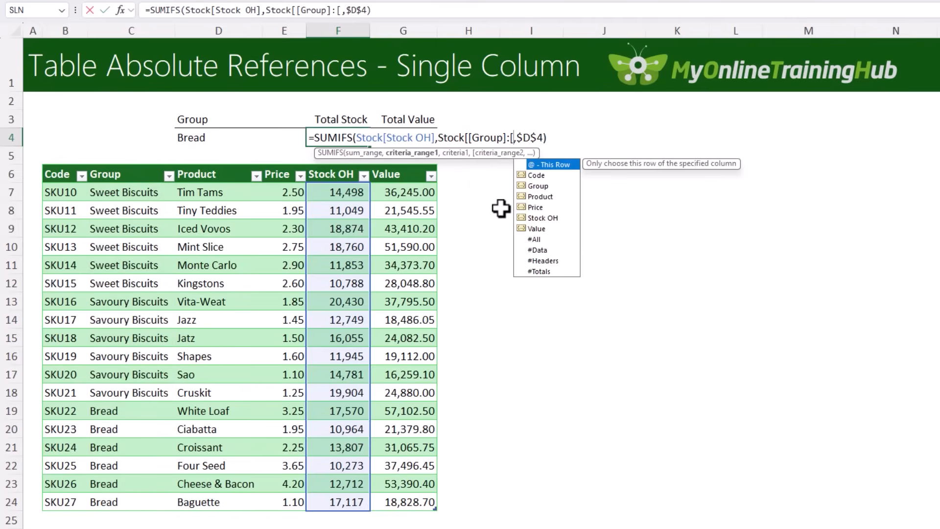
pyautogui.press('Down')
pyautogui.press('Down')
pyautogui.press('Tab')
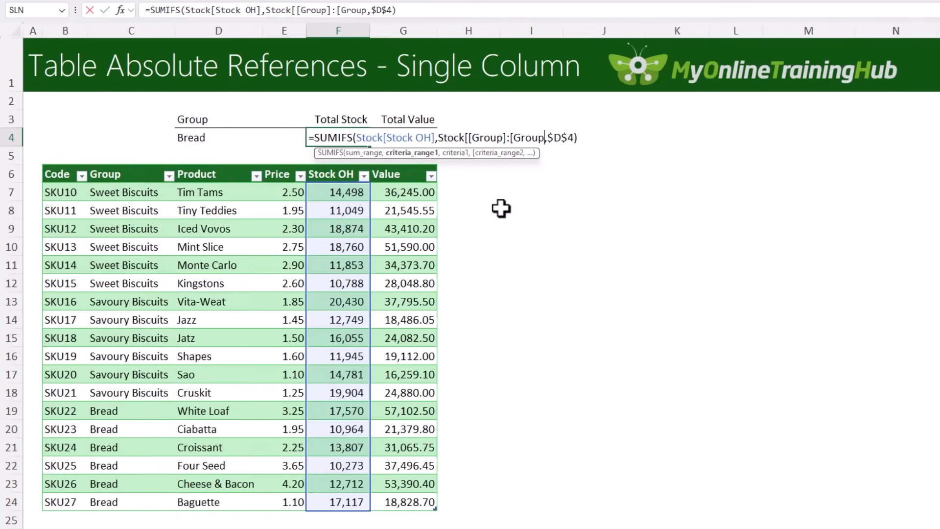
pyautogui.write(']]')
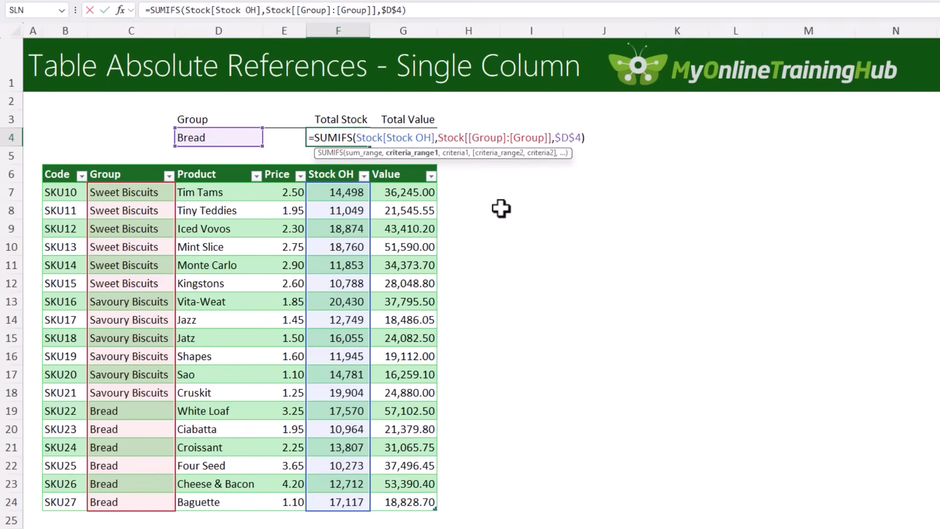
pyautogui.press('Return')
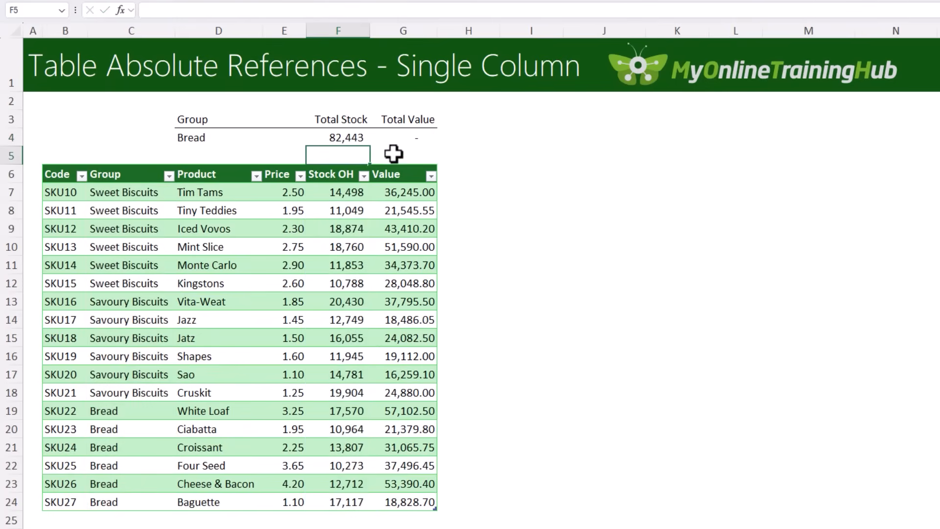
# Fill the revised F4 formula across into G4, and undo both the fill and the criteria range edit
pyautogui.click(361, 138)
pyautogui.moveTo(372, 147); pyautogui.dragTo(431, 145)
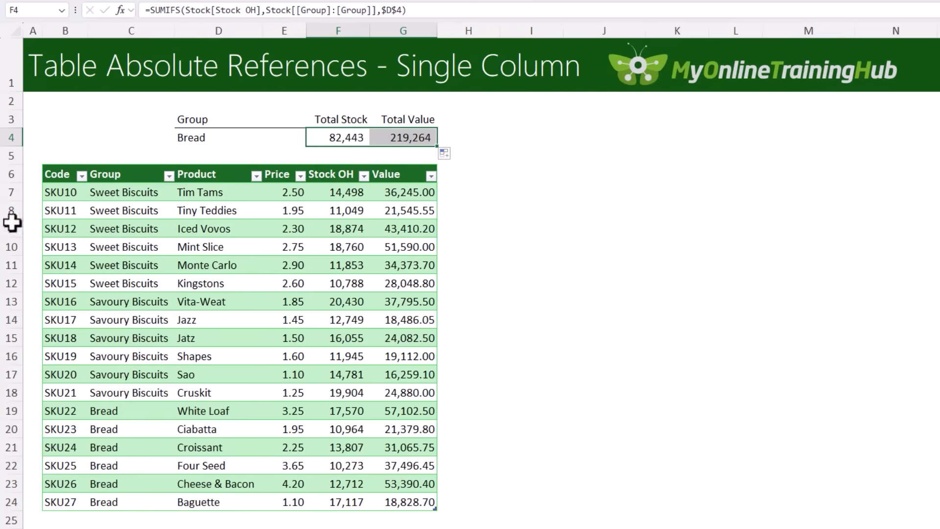
pyautogui.doubleClick(320, 139)
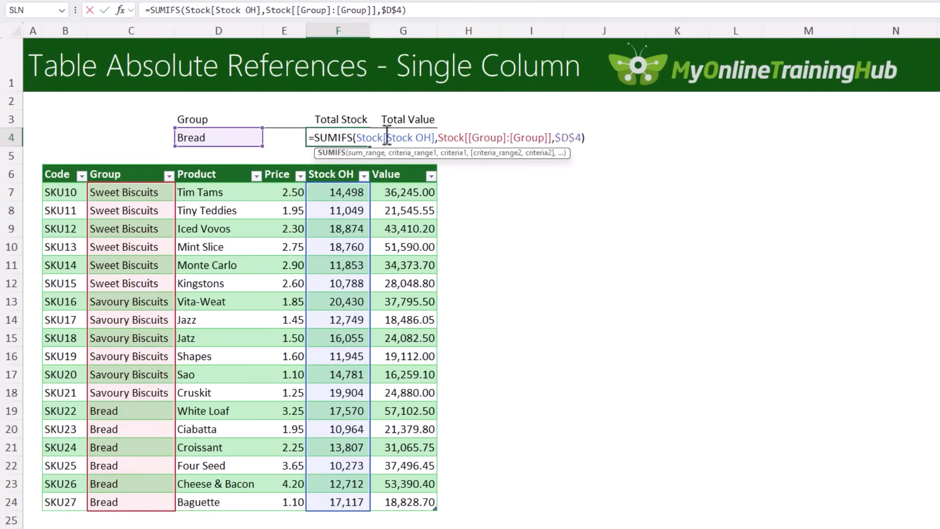
pyautogui.press('Escape')
pyautogui.hotkey('ctrl', 'z')
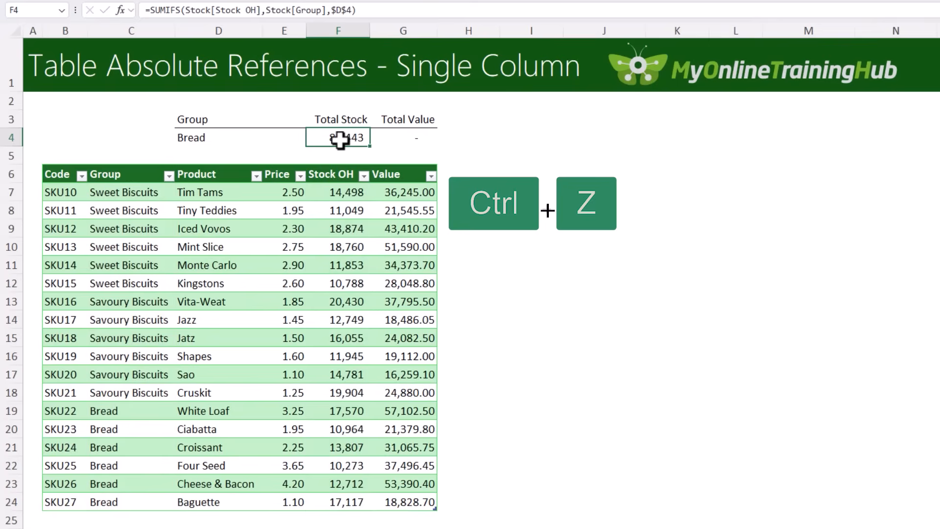
# Replace the criteria range in F4's SUMIFS formula with the Group and Product table columns, giving Stock[[Group]:[Product]]
pyautogui.press('F2')
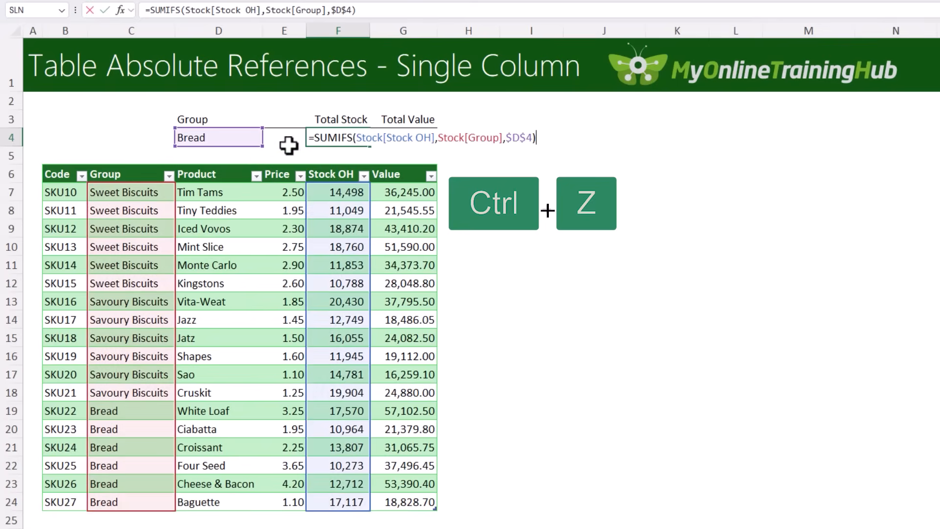
pyautogui.doubleClick(446, 137)
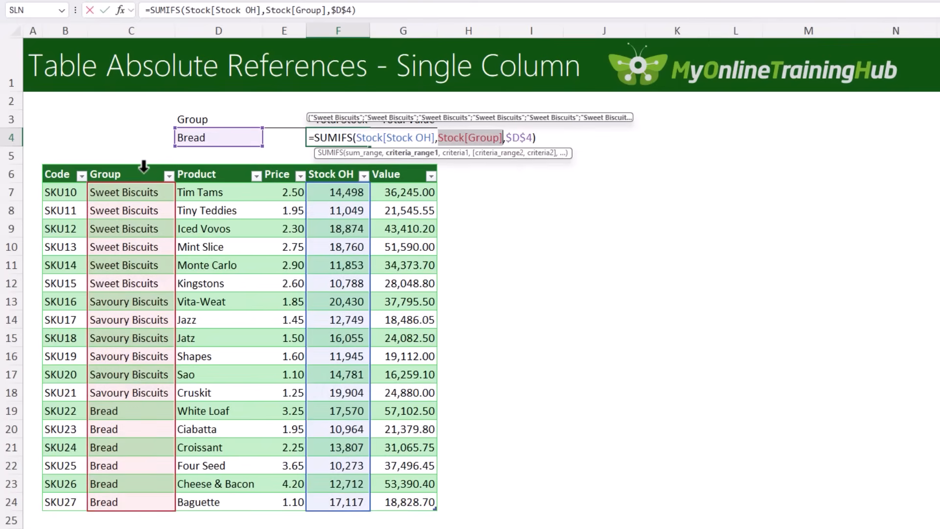
pyautogui.moveTo(143, 167); pyautogui.dragTo(185, 169)
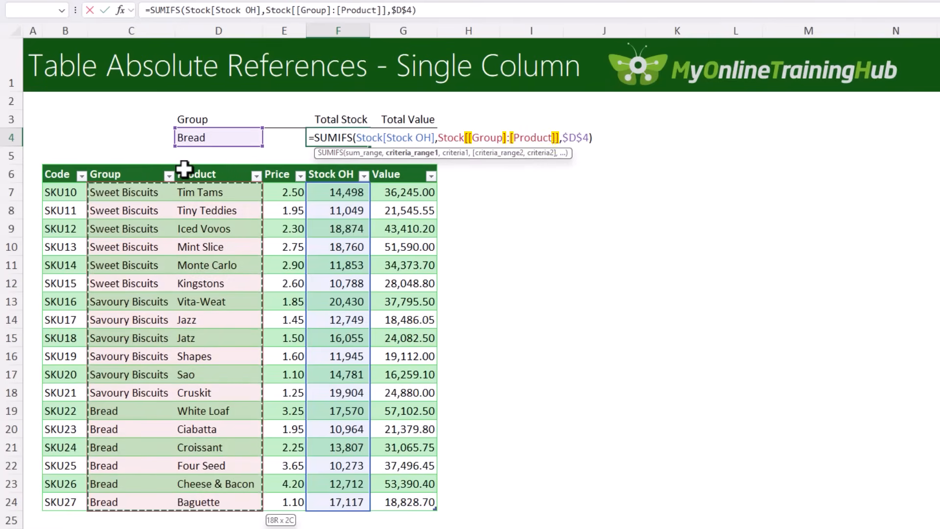
pyautogui.moveTo(184, 169); pyautogui.dragTo(184, 169)
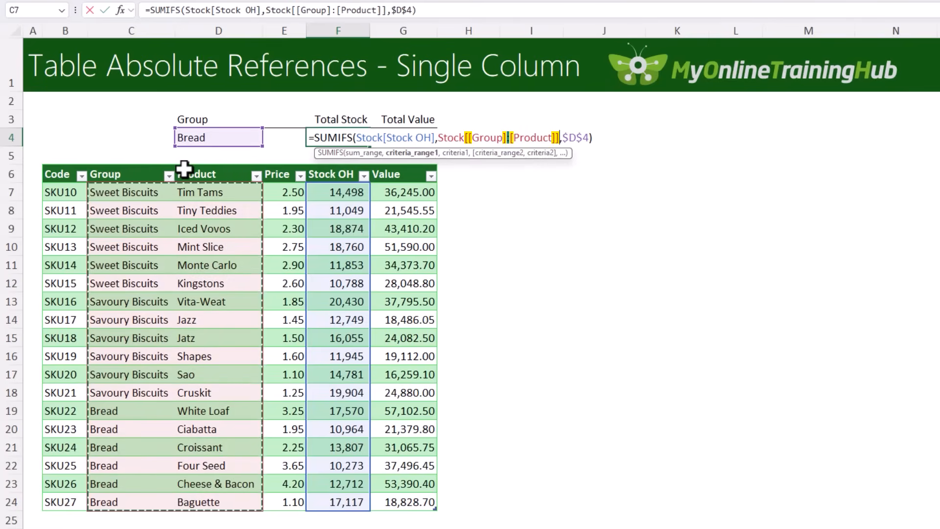
# Copy the Group column name over Product in the criteria range so it reads Stock[[Group]:[Group]], and enter the formula
pyautogui.moveTo(472, 138); pyautogui.dragTo(552, 138)
pyautogui.hotkey('ctrl', 'c')
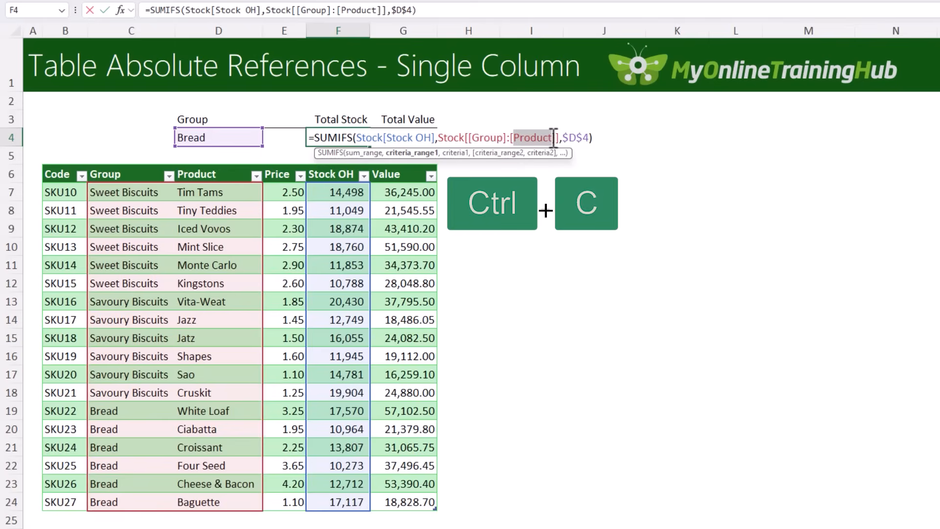
pyautogui.hotkey('ctrl', 'v')
pyautogui.press('Return')
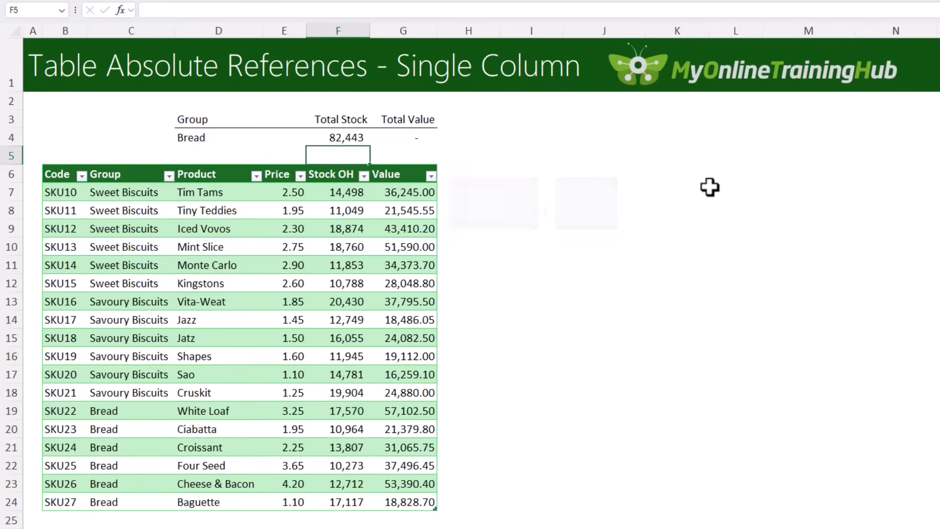
# Fill the Total Stock formula from F4 across into the Total Value cell G4 and open the filled formula for review
pyautogui.click(330, 139)
pyautogui.moveTo(370, 146); pyautogui.dragTo(436, 147)
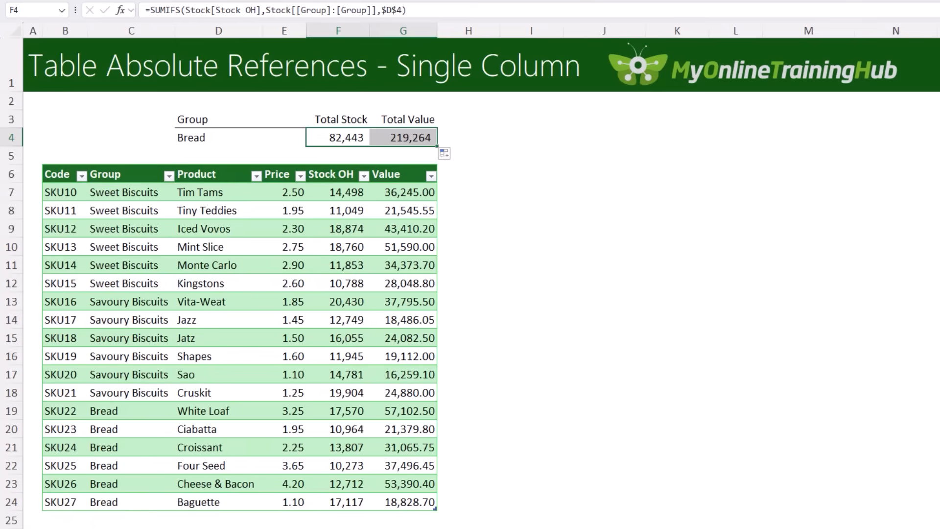
pyautogui.doubleClick(394, 137)
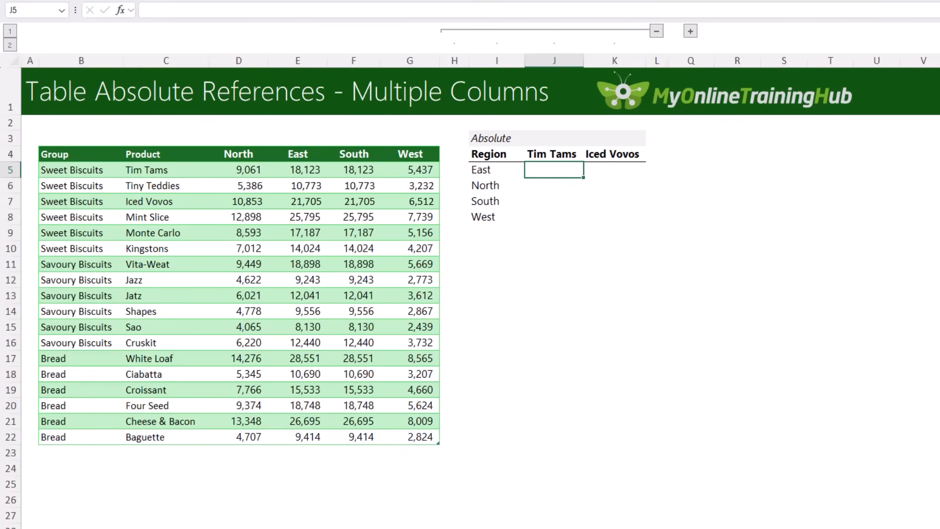
# Start an XLOOKUP formula in J5 with the Tim Tams heading in J4 as the lookup value
pyautogui.write('=xl')
pyautogui.press('Tab')
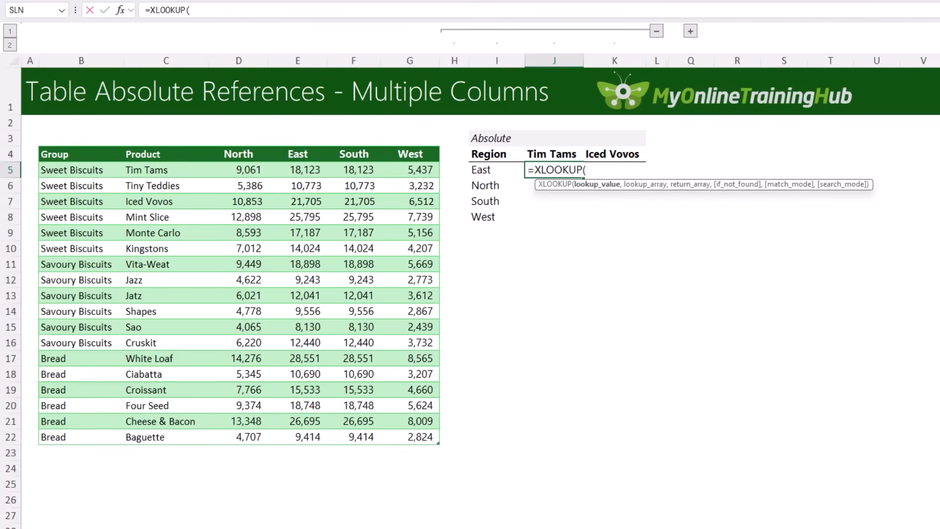
pyautogui.press('Up')
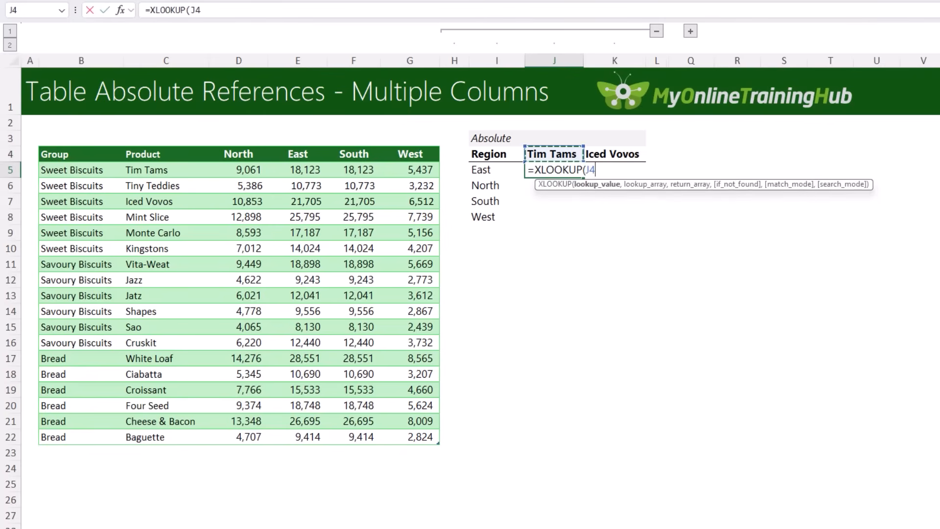
pyautogui.write(',')
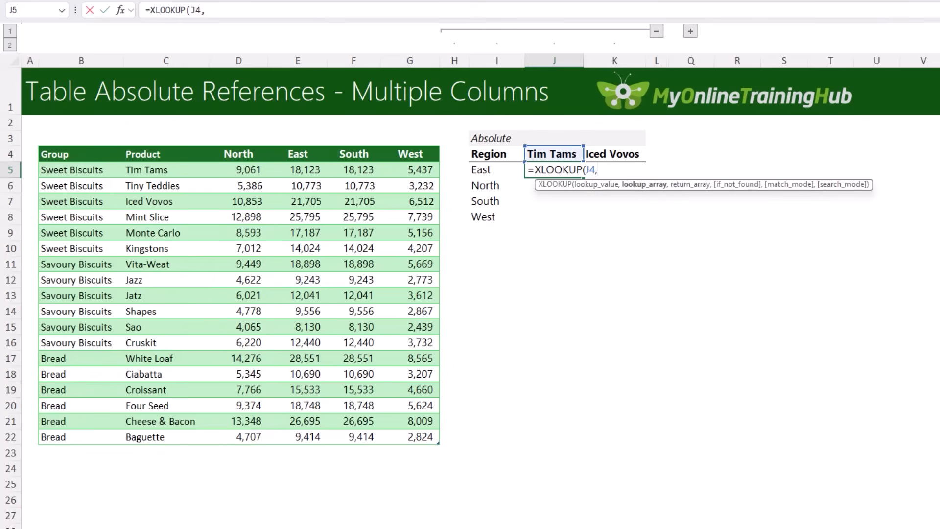
# Set the lookup array to the Sales table's Product column as the absolute reference Sales[[Product]:[Product]]
pyautogui.click(155, 147)
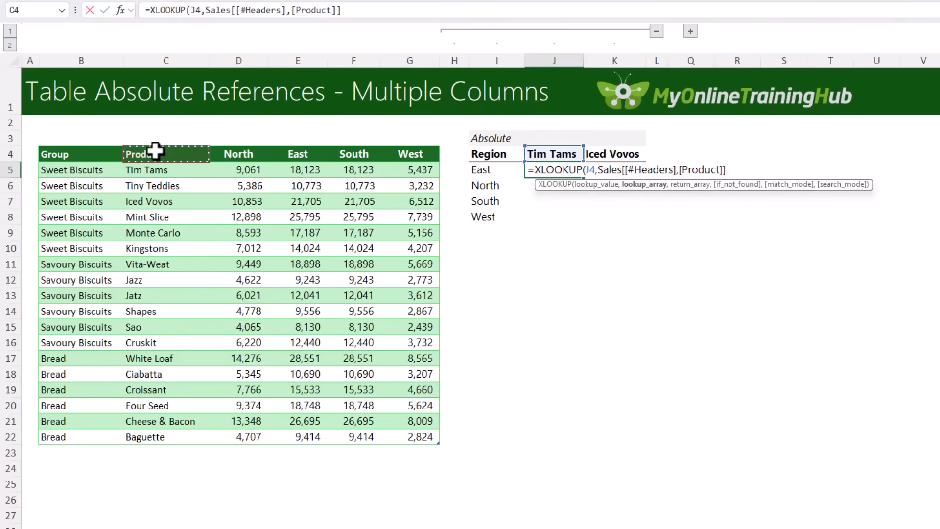
pyautogui.click(156, 146)
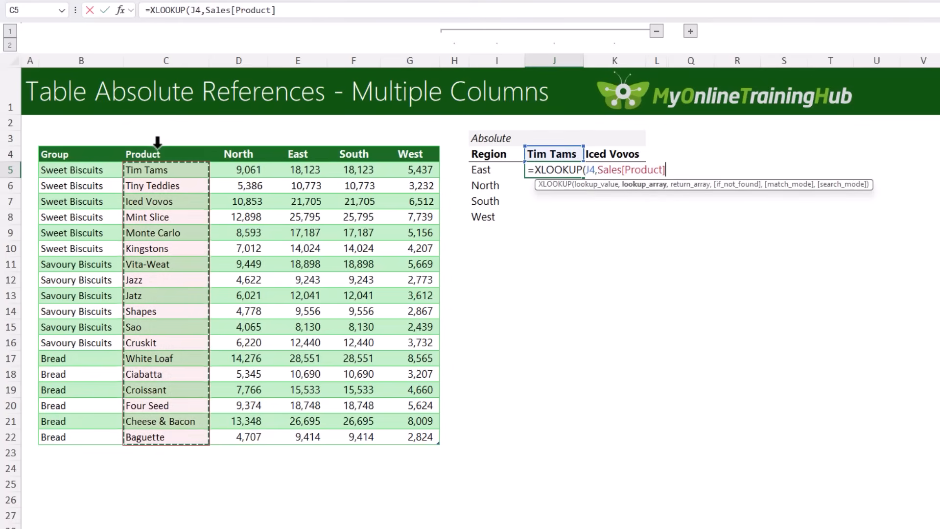
pyautogui.click(173, 143)
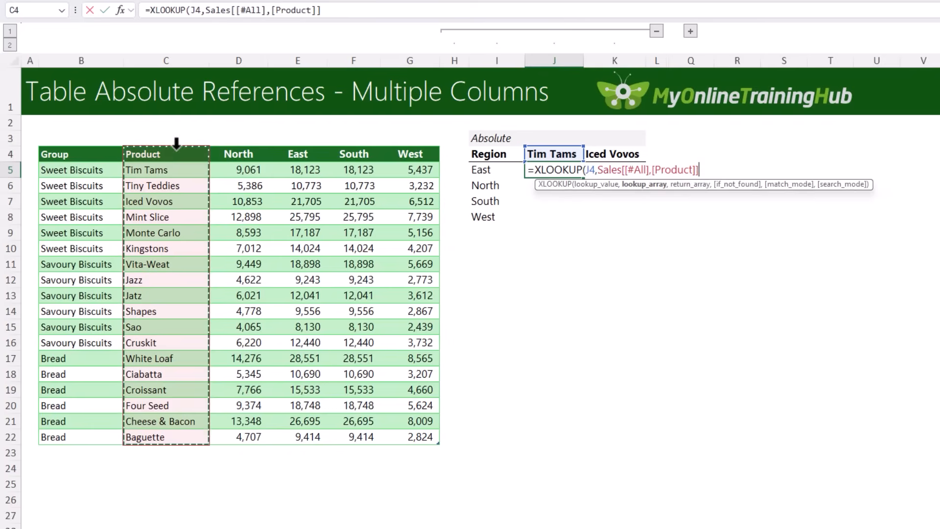
pyautogui.click(175, 143)
pyautogui.moveTo(195, 151); pyautogui.dragTo(238, 151)
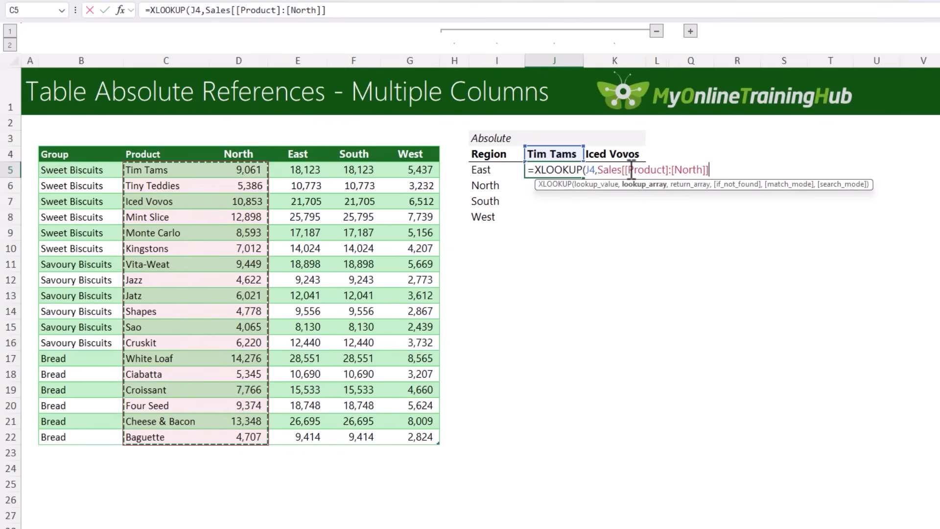
pyautogui.moveTo(628, 170); pyautogui.dragTo(704, 170)
pyautogui.write('Product')
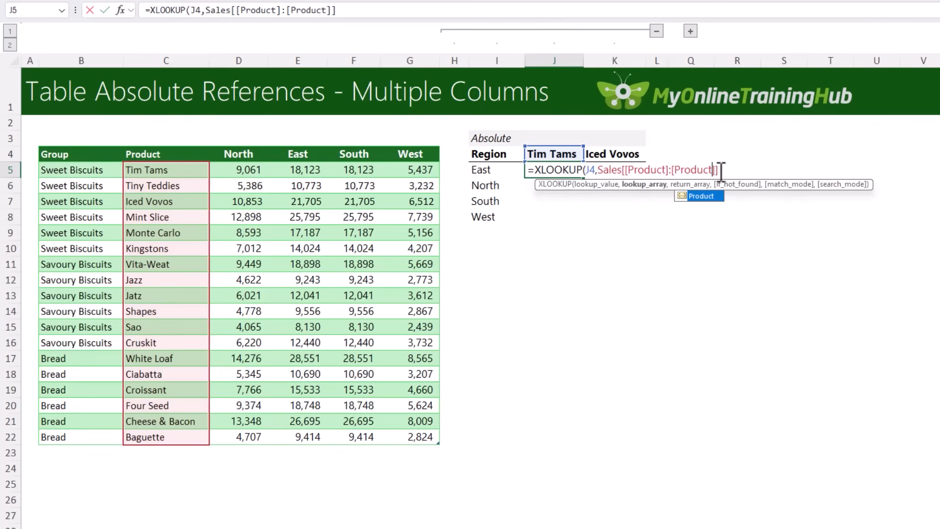
pyautogui.click(726, 171)
pyautogui.write(',')
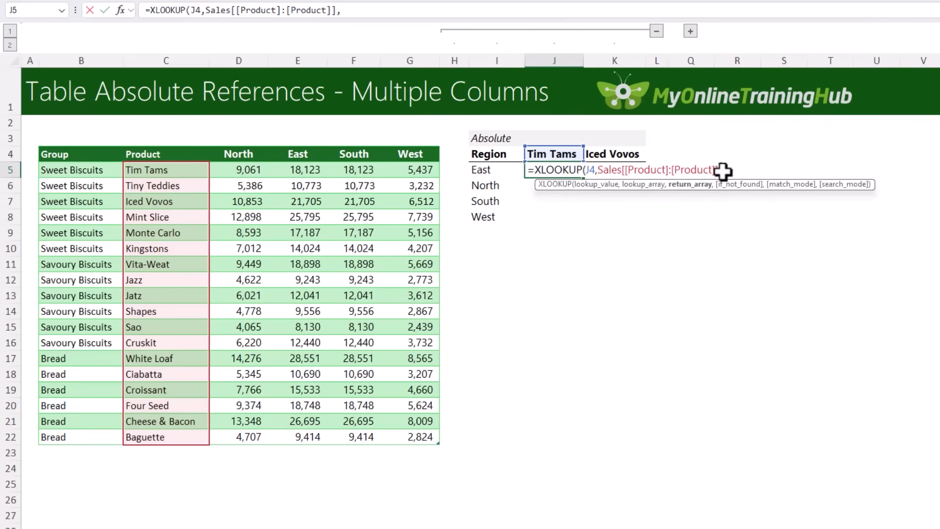
# Use Sales[[North]:[West]] as the return array, wrap the XLOOKUP in TRANSPOSE, and enter the formula
pyautogui.moveTo(258, 142); pyautogui.dragTo(416, 151)
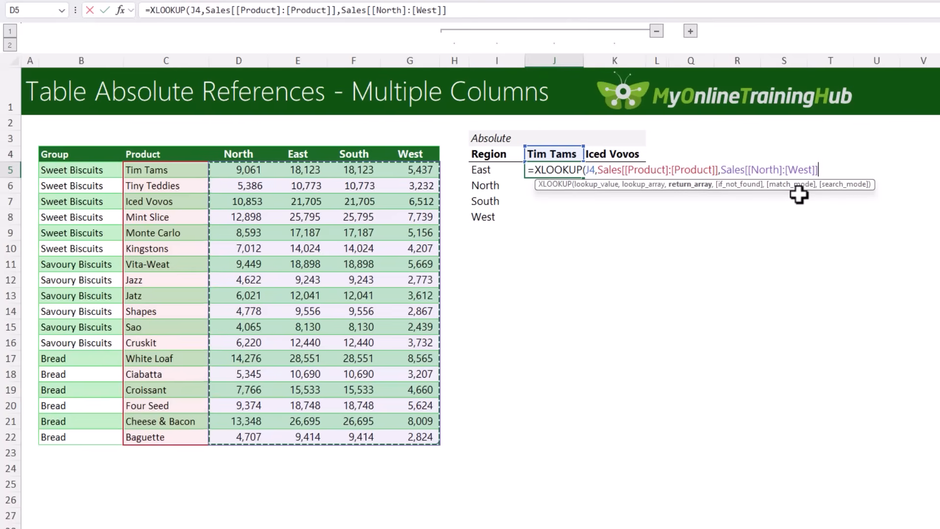
pyautogui.write(')')
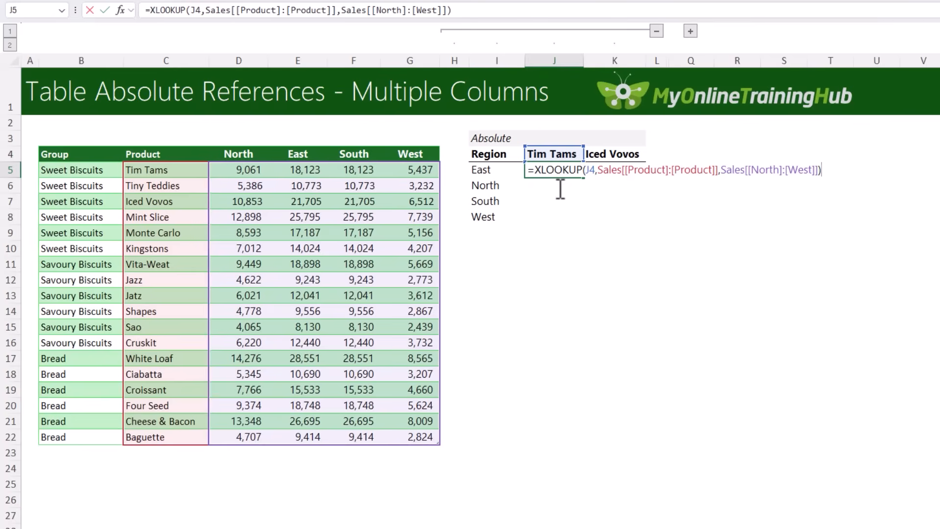
pyautogui.click(529, 170)
pyautogui.write('transp')
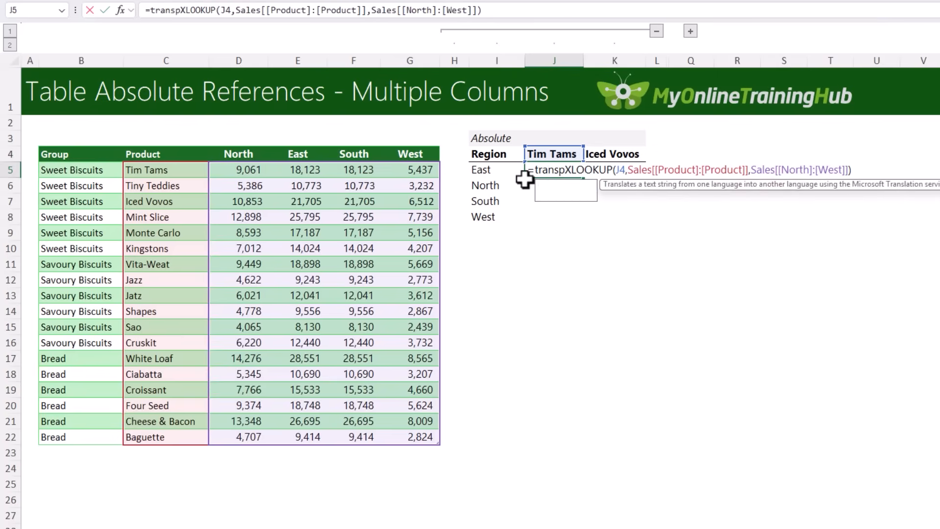
pyautogui.press('Tab')
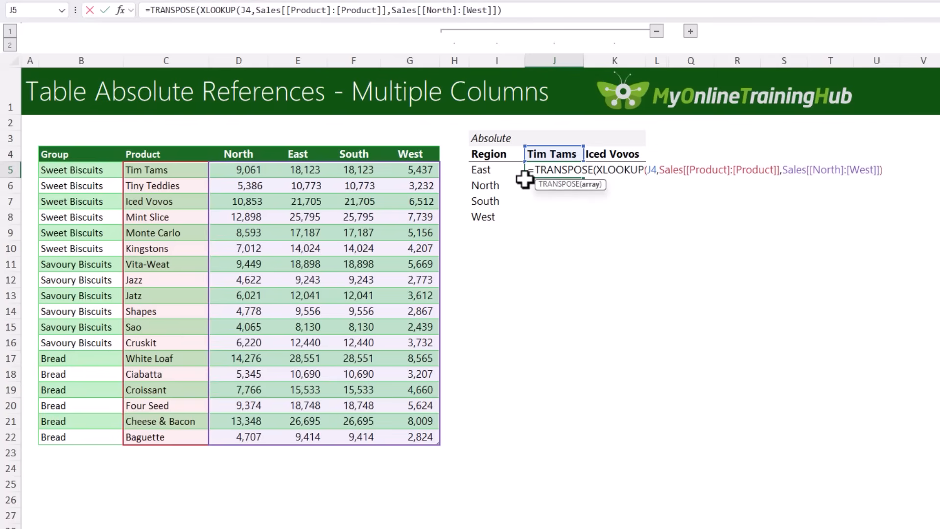
pyautogui.press('Return')
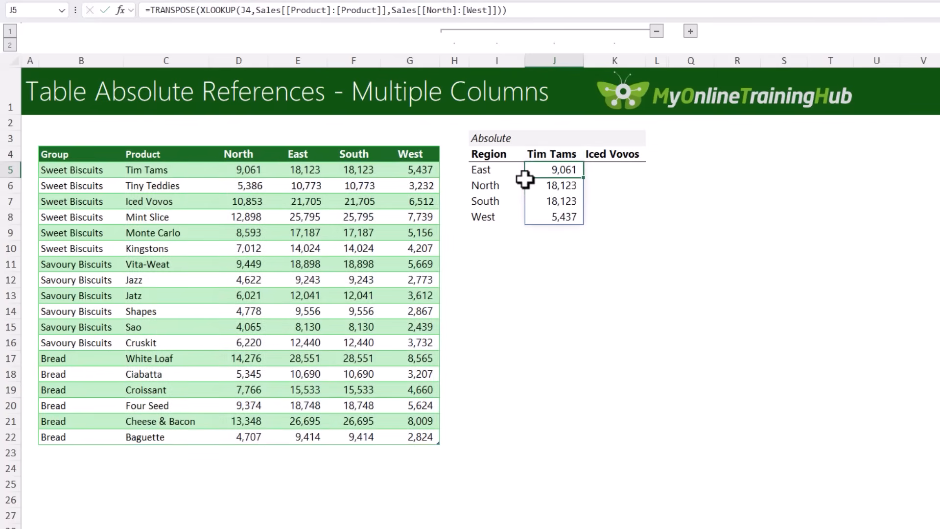
# Fill the Tim Tams formula from J5 across into the Iced Vovos cell K5 and open it for review
pyautogui.moveTo(590, 176); pyautogui.dragTo(628, 181)
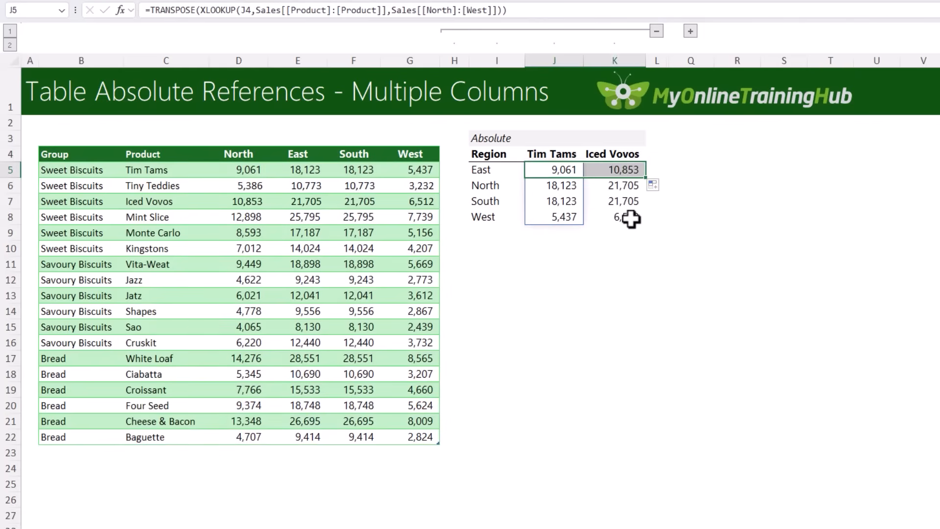
pyautogui.doubleClick(614, 172)
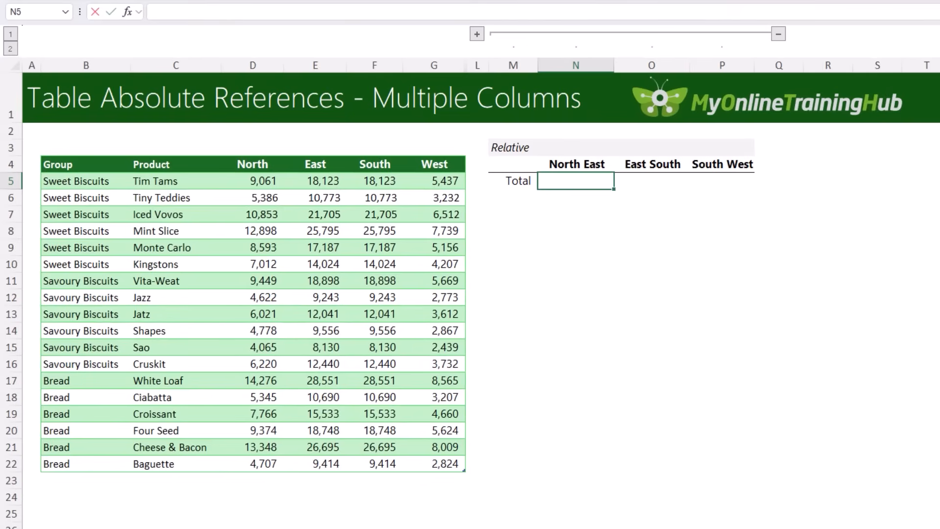
# Enter =SUM(Sales[[North]:[East]]) in N5 for the North East total
pyautogui.write('=sum')
pyautogui.press('Tab')
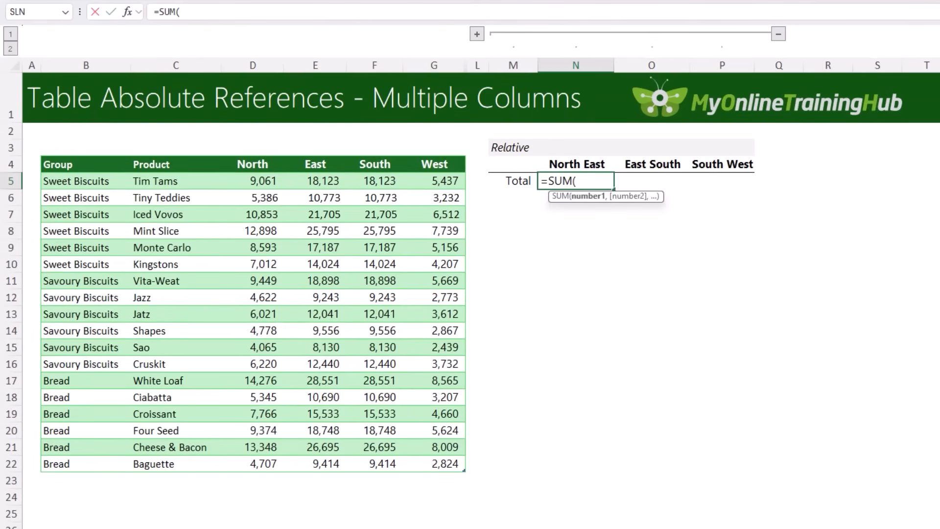
pyautogui.moveTo(242, 184); pyautogui.dragTo(321, 459)
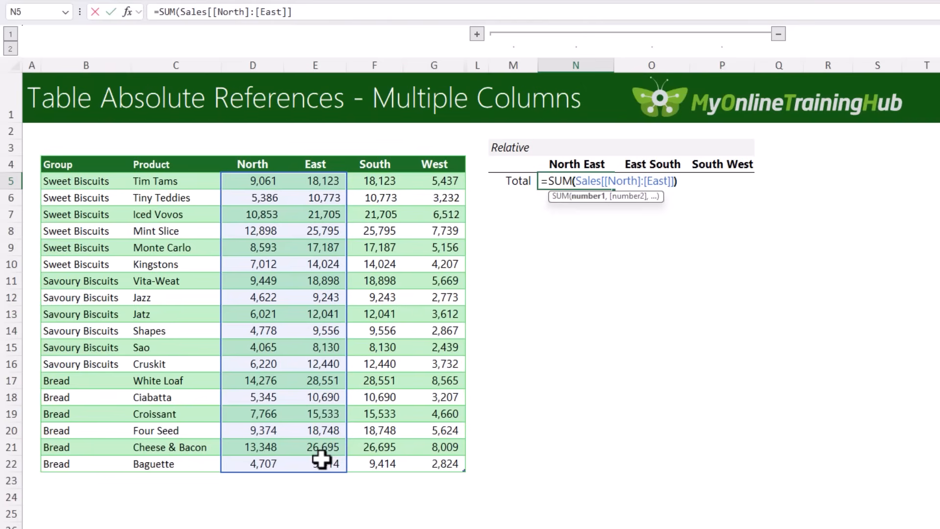
pyautogui.write(')')
pyautogui.hotkey('ctrl', 'Return')
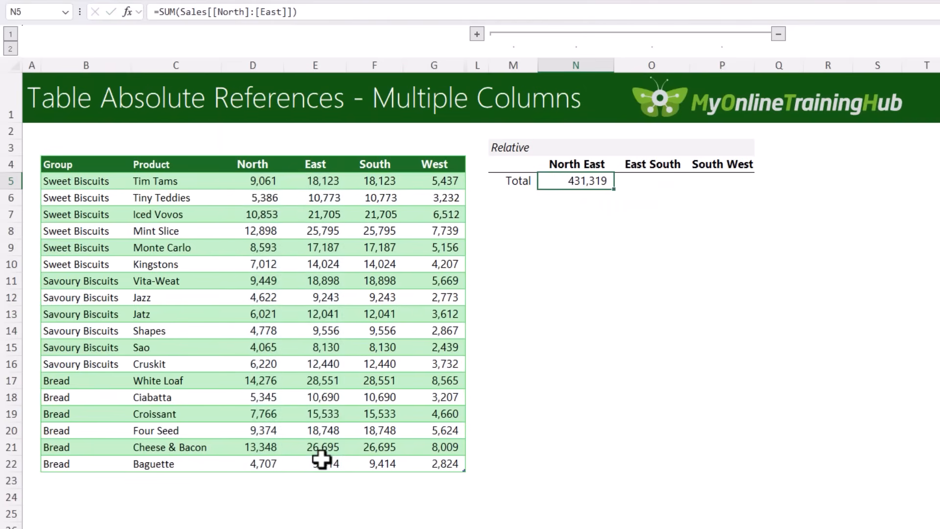
# Try filling the North East total across into O5, inspect the copied formula, and clear it
pyautogui.moveTo(614, 189); pyautogui.dragTo(664, 193)
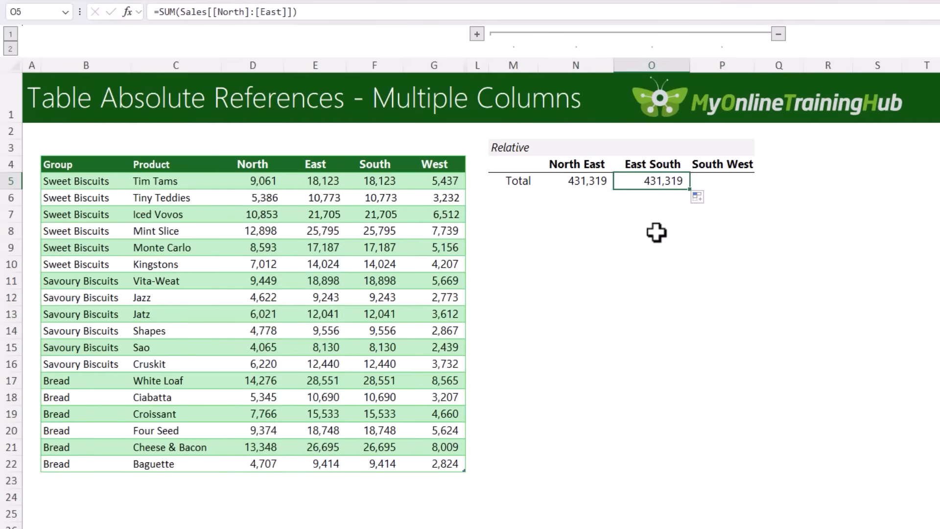
pyautogui.press('F2')
pyautogui.press('Escape')
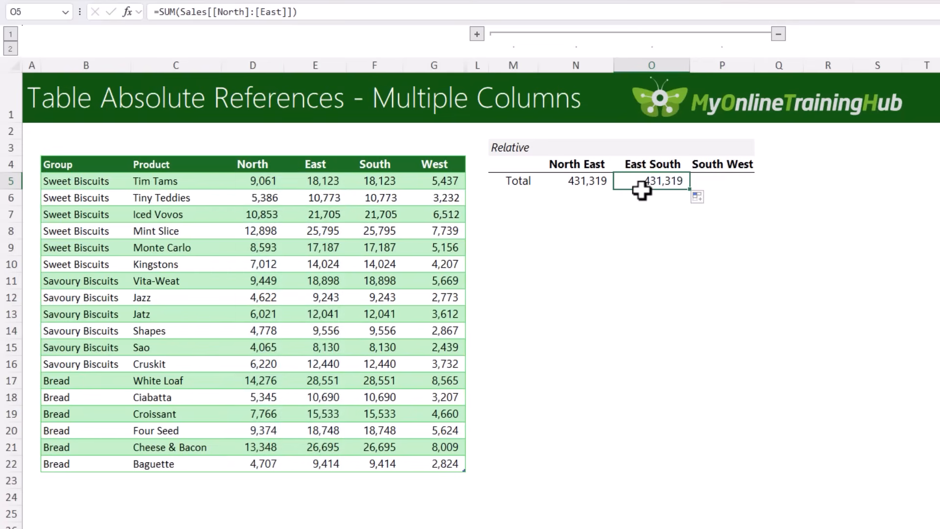
pyautogui.press('Delete')
# Rewrite the N5 formula with separately qualified columns as =SUM(Sales[North]:Sales[East])
pyautogui.press('Left')
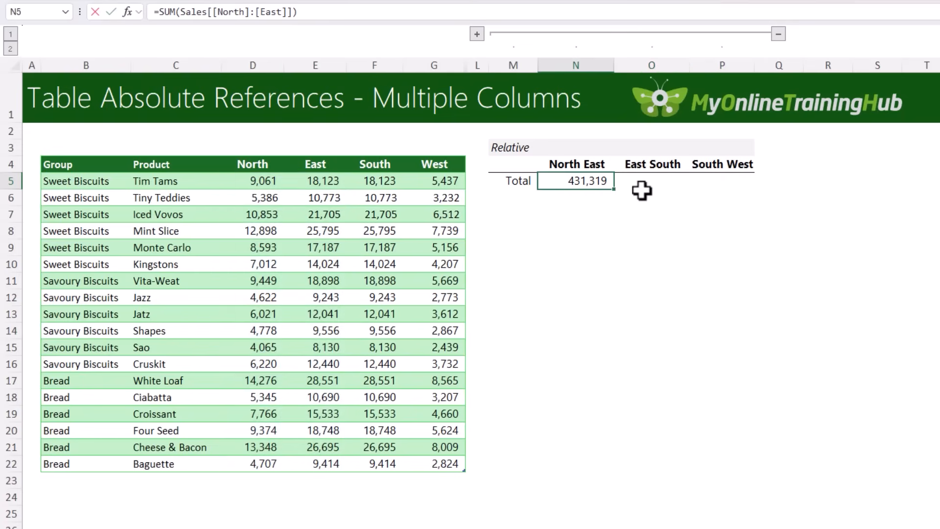
pyautogui.press('F2')
pyautogui.click(605, 181)
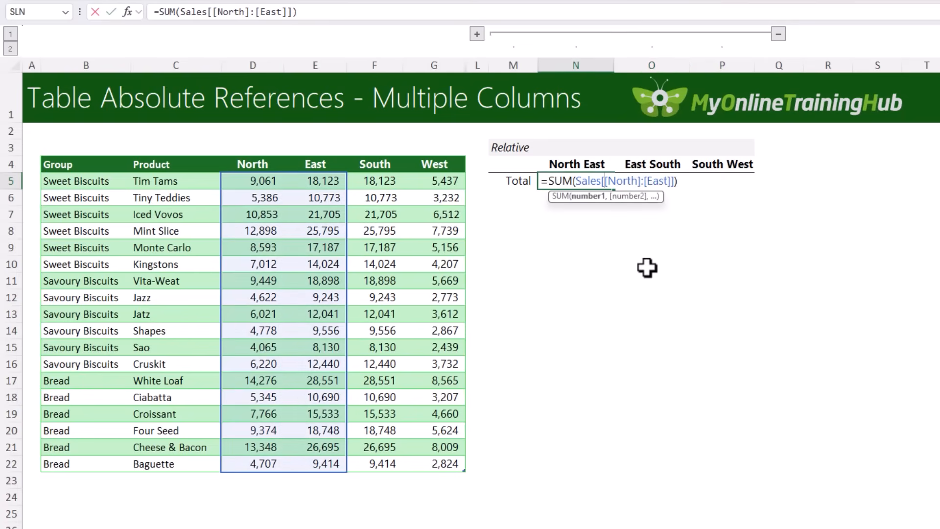
pyautogui.press('BackSpace')
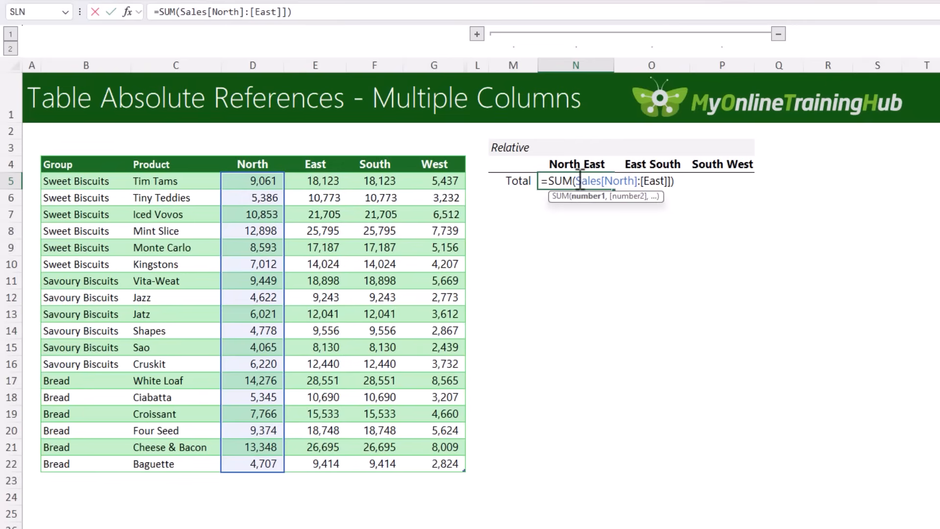
pyautogui.doubleClick(581, 182)
pyautogui.hotkey('ctrl', 'c')
pyautogui.click(642, 181)
pyautogui.hotkey('ctrl', 'v')
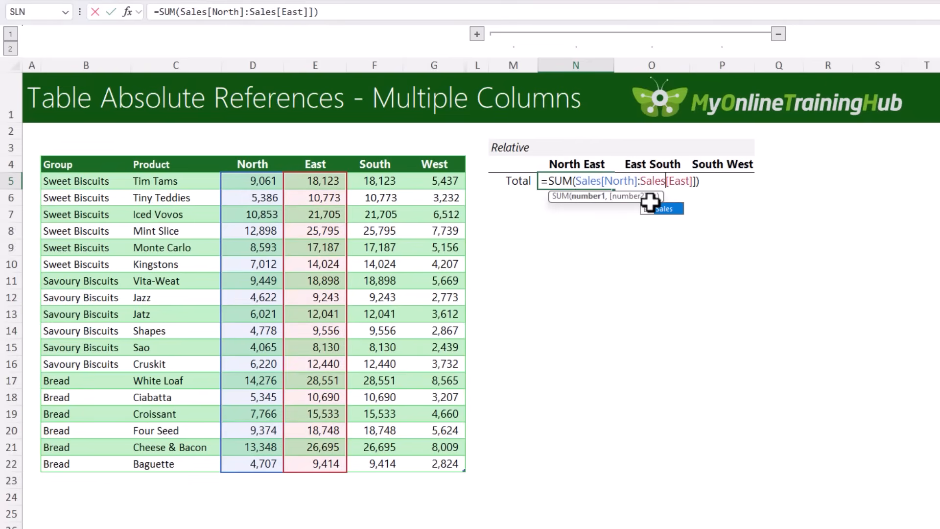
pyautogui.click(696, 182)
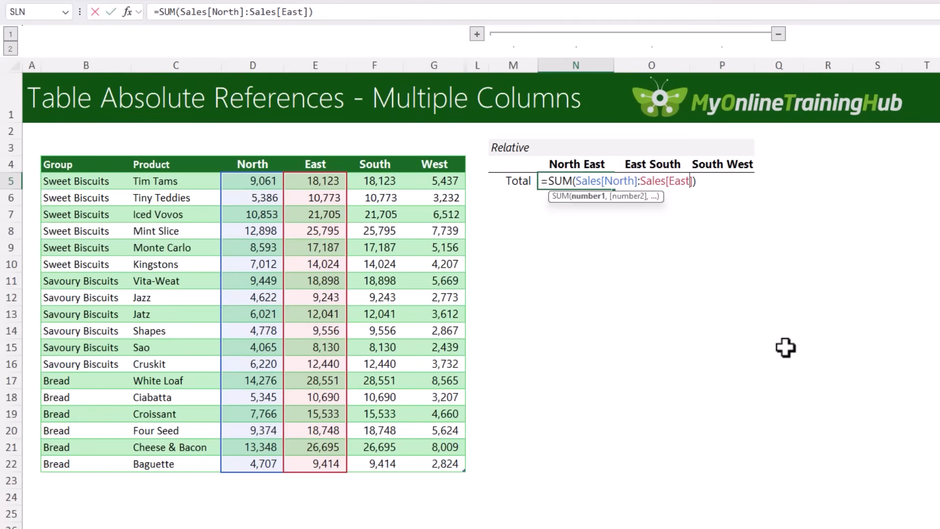
pyautogui.hotkey('ctrl', 'Return')
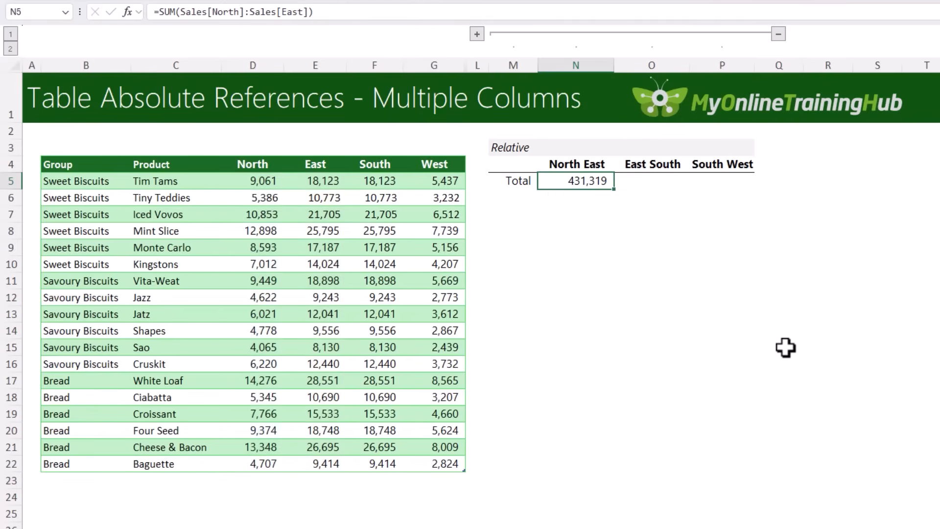
# Fill the North East total from N5 across through P5 and review the column references in the row's total formulas
pyautogui.moveTo(613, 189); pyautogui.dragTo(752, 189)
pyautogui.click(659, 180)
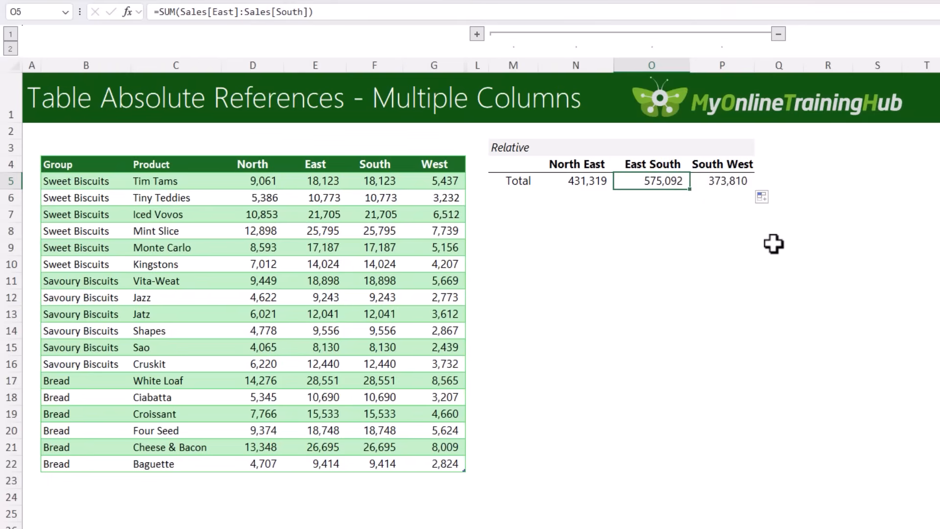
pyautogui.press('F2')
pyautogui.press('Escape')
pyautogui.press('Right')
pyautogui.press('F2')
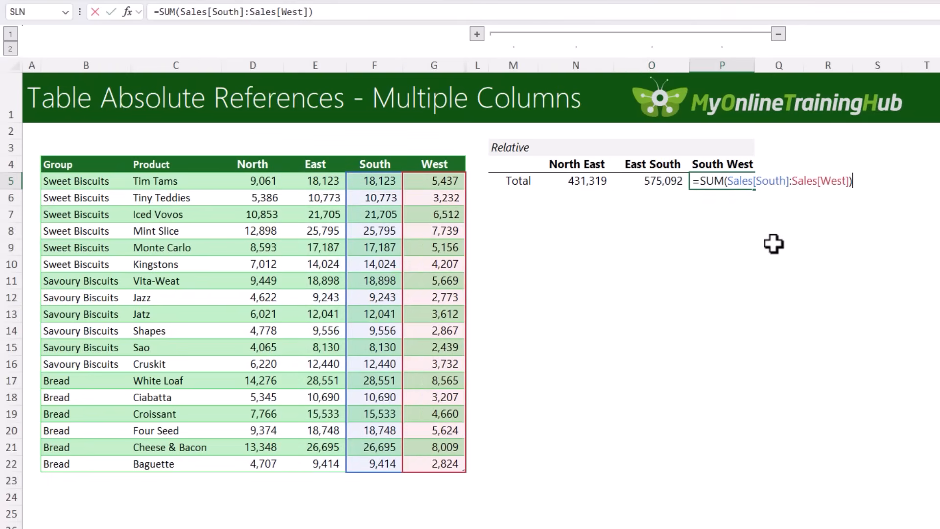
pyautogui.press('Escape')
pyautogui.press('Left')
pyautogui.press('F2')
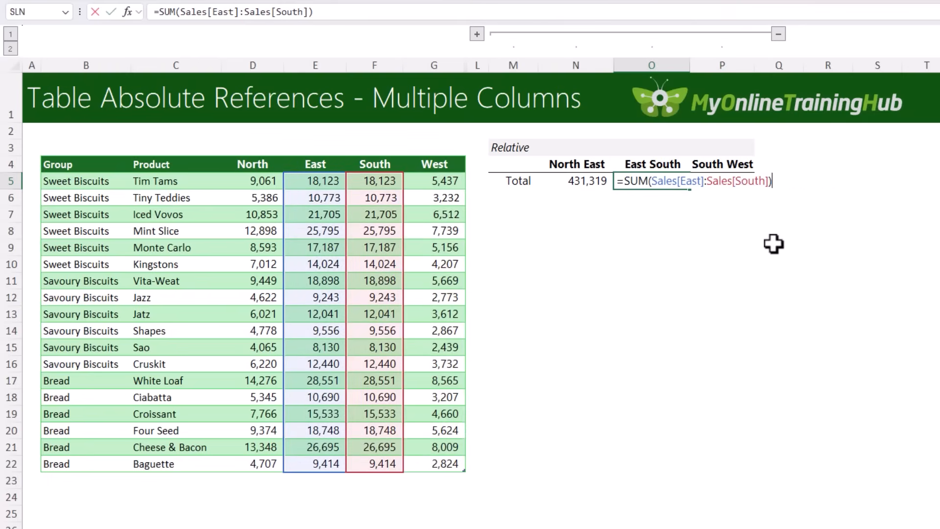
pyautogui.press('Escape')
pyautogui.press('Left')
pyautogui.press('F2')
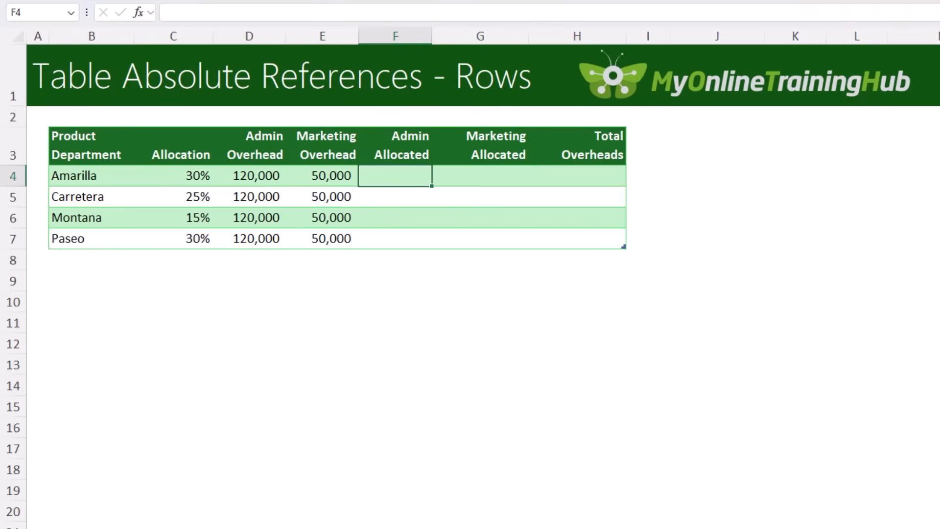
pyautogui.click(211, 14)
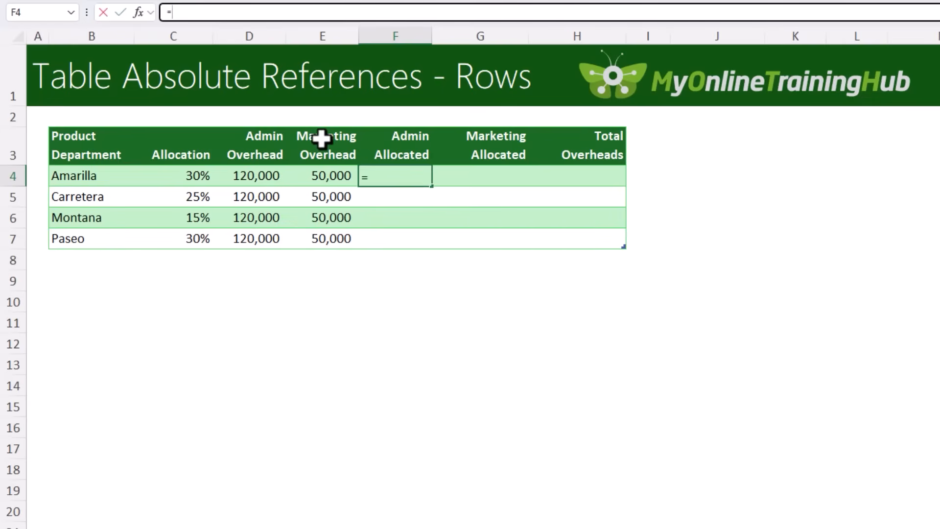
pyautogui.click(168, 181)
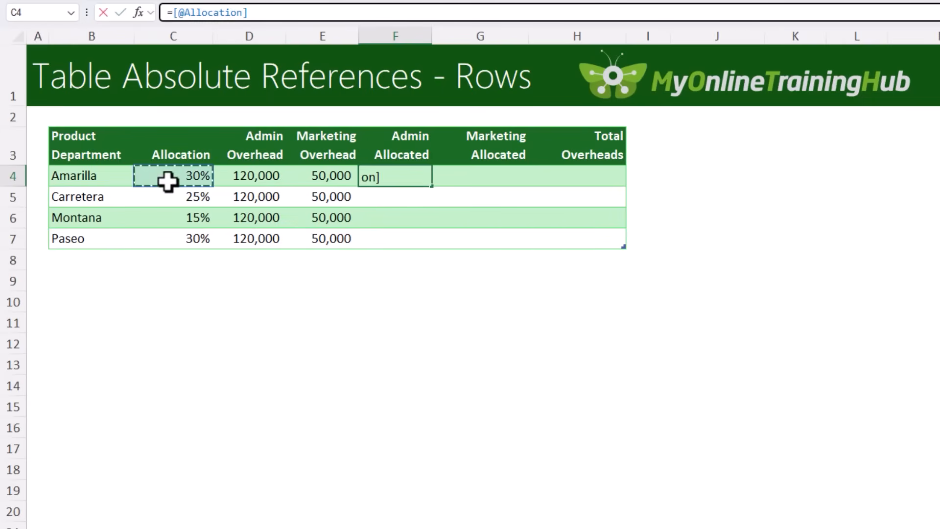
pyautogui.write('*')
pyautogui.click(238, 178)
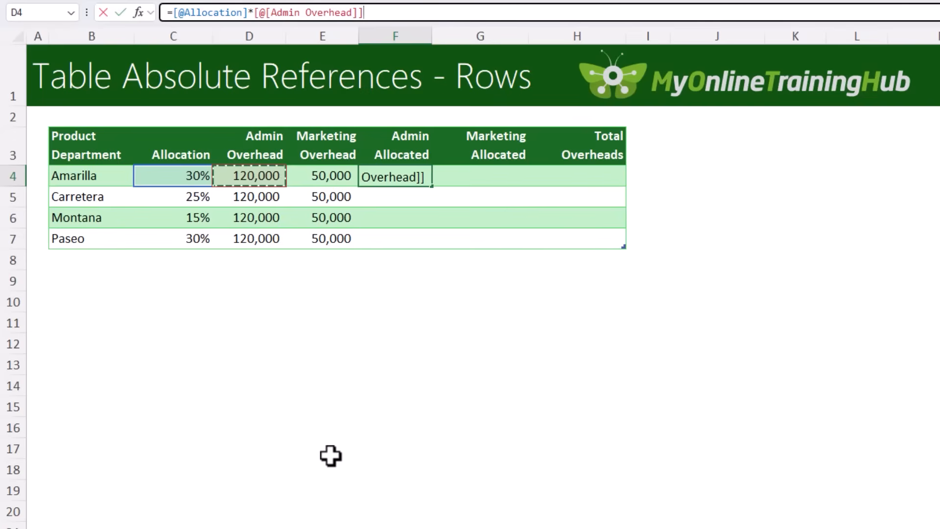
pyautogui.press('Return')
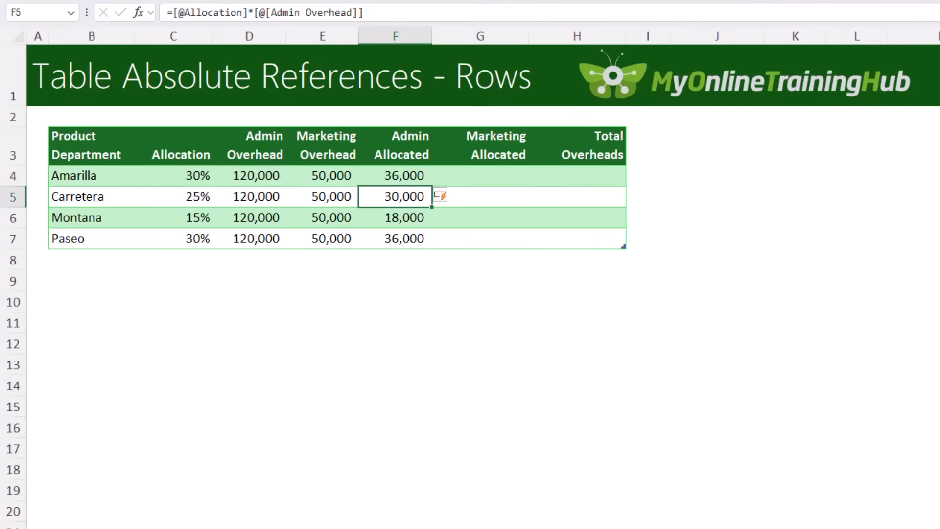
# Examine the structured reference formula in each row of the Admin Allocated column, F4 to F7
pyautogui.press('Up')
pyautogui.press('Down')
pyautogui.press('Down')
pyautogui.press('Down')
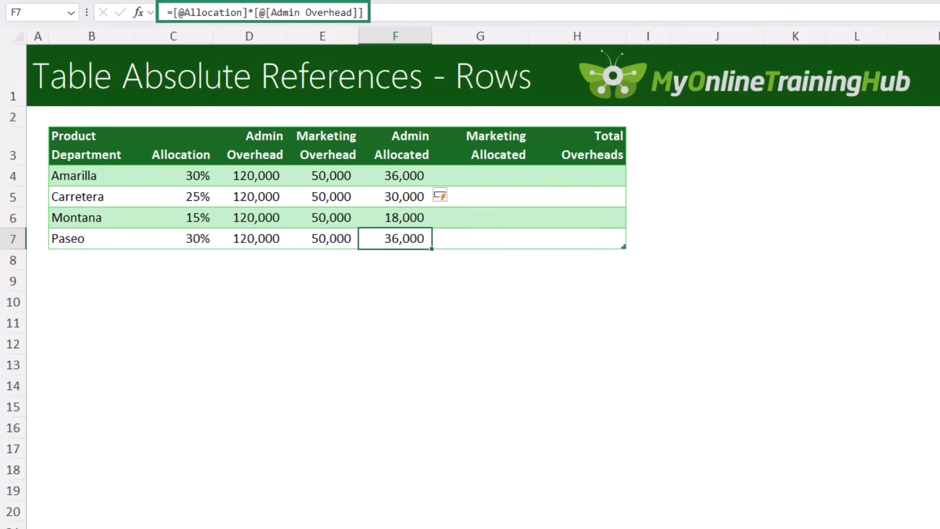
pyautogui.press('Up')
pyautogui.press('Up')
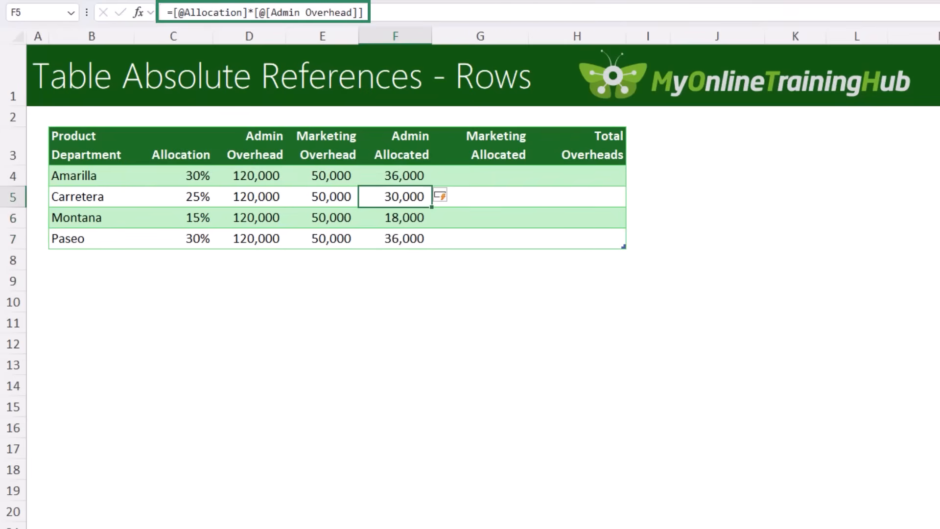
pyautogui.press('Up')
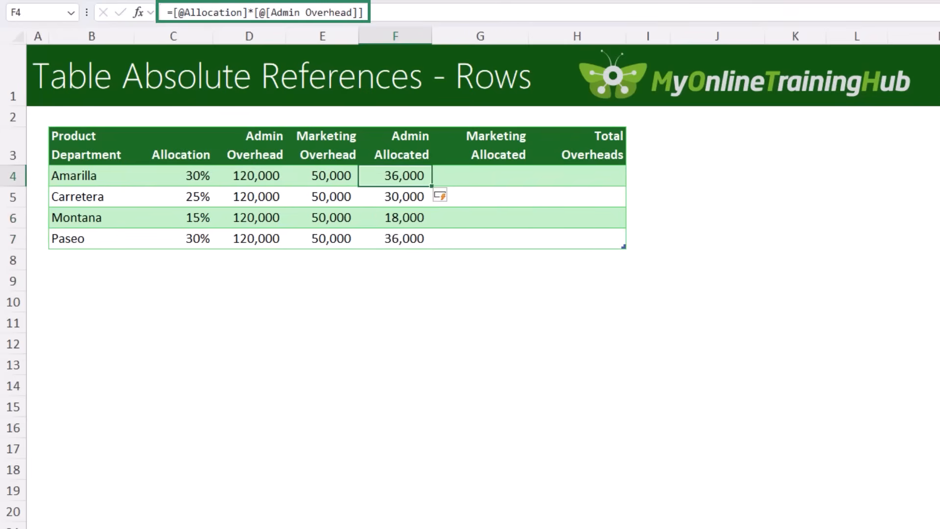
pyautogui.press('Down')
pyautogui.press('Down')
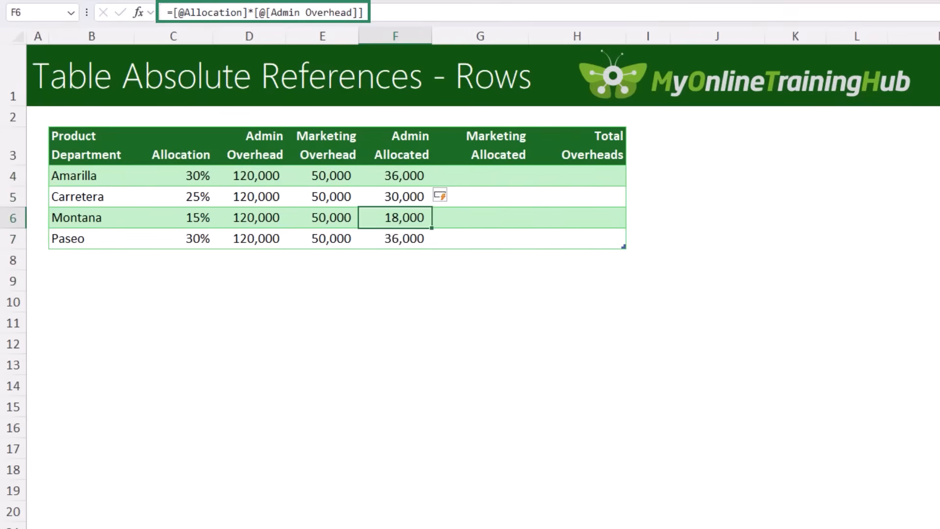
pyautogui.press('Down')
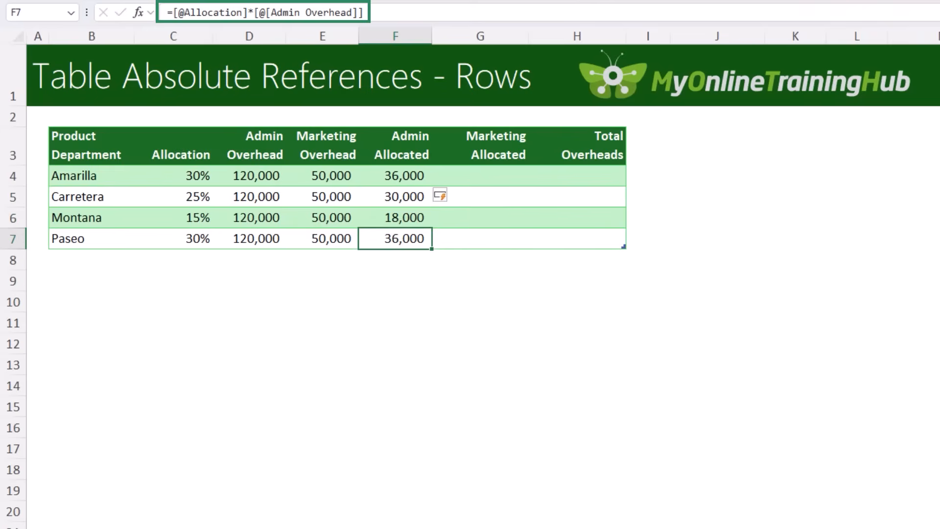
# Try filling the Admin Allocated formula from F4 across into G4, inspect the copied column references, and undo the fill
pyautogui.press('Up')
pyautogui.press('Up')
pyautogui.press('Up')
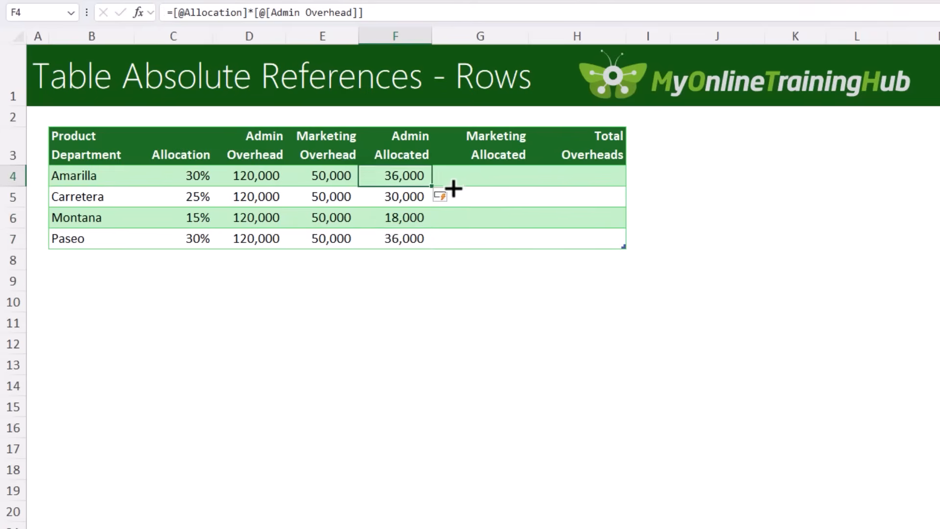
pyautogui.hotkey('shift', 'Right')
pyautogui.hotkey('ctrl', 'r')
pyautogui.click(483, 184)
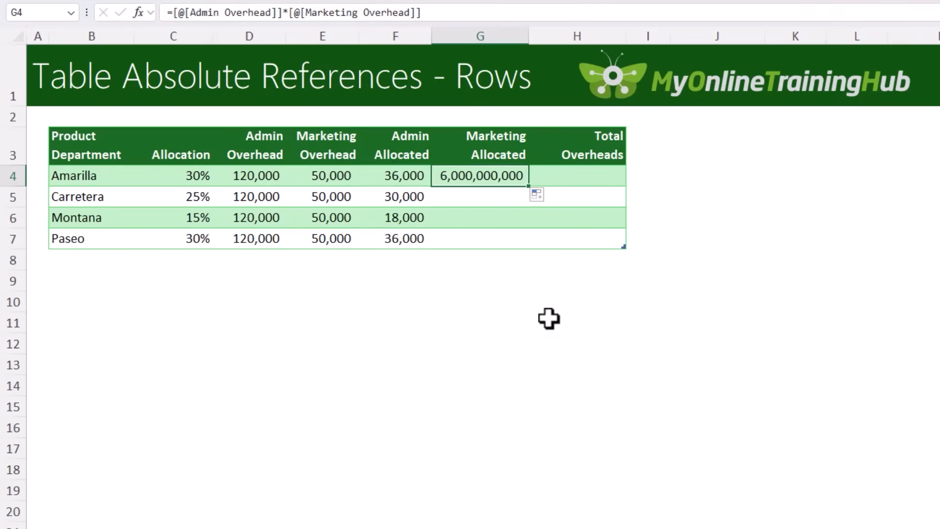
pyautogui.press('F2')
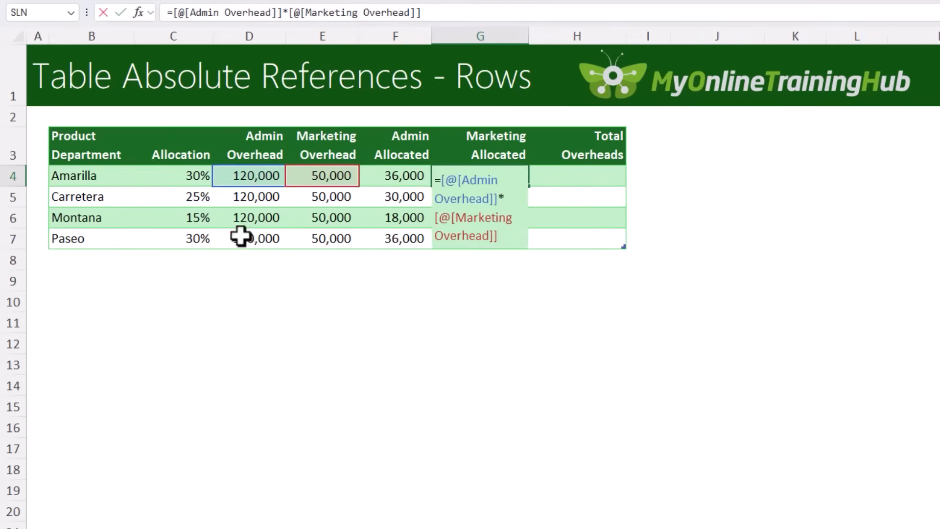
pyautogui.press('Escape')
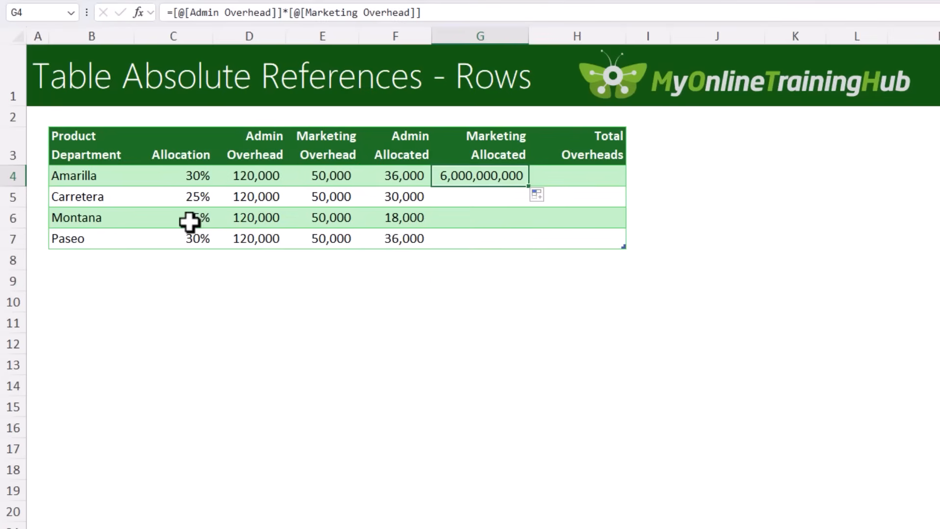
pyautogui.hotkey('ctrl', 'z')
# Rewrite the F4 formula with an absolute Allocation row reference as =Overheads[@[Allocation]:[Allocation]]*[@[Admin Overhead]]
pyautogui.click(173, 12)
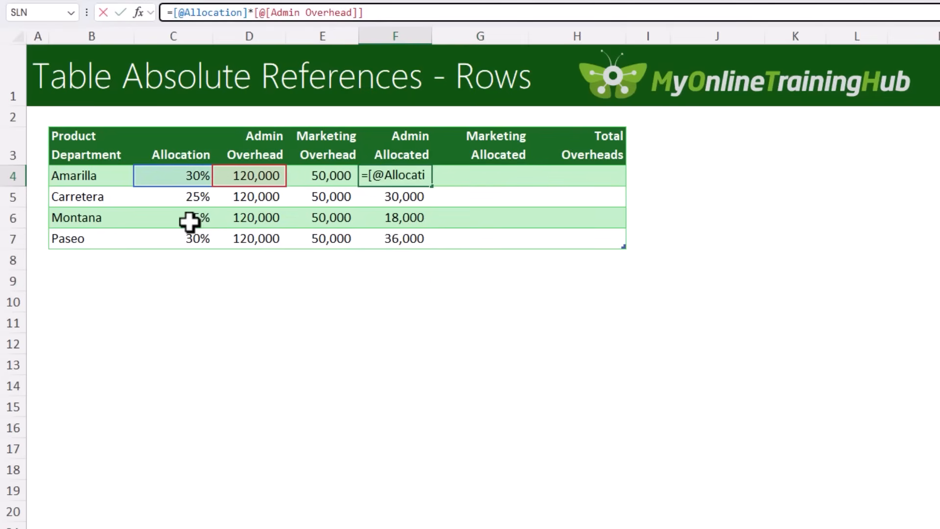
pyautogui.doubleClick(196, 14)
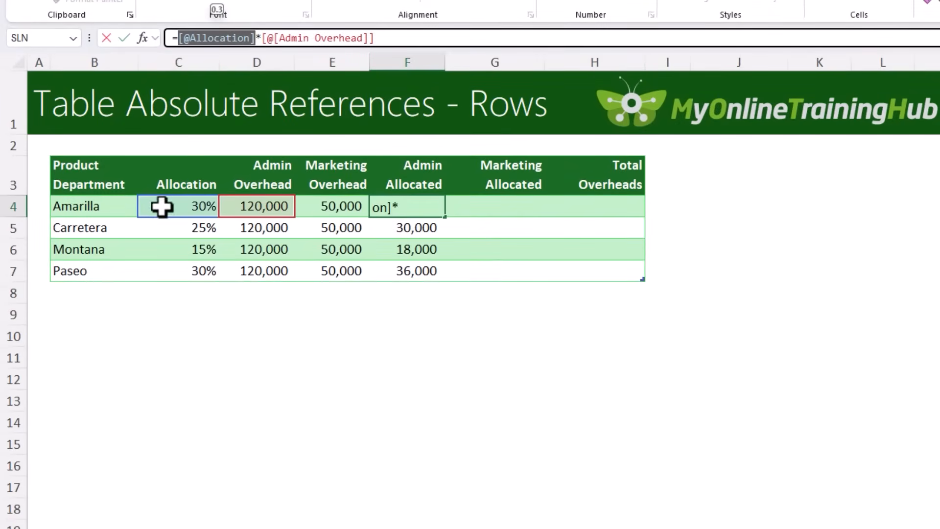
pyautogui.moveTo(161, 206); pyautogui.dragTo(231, 207)
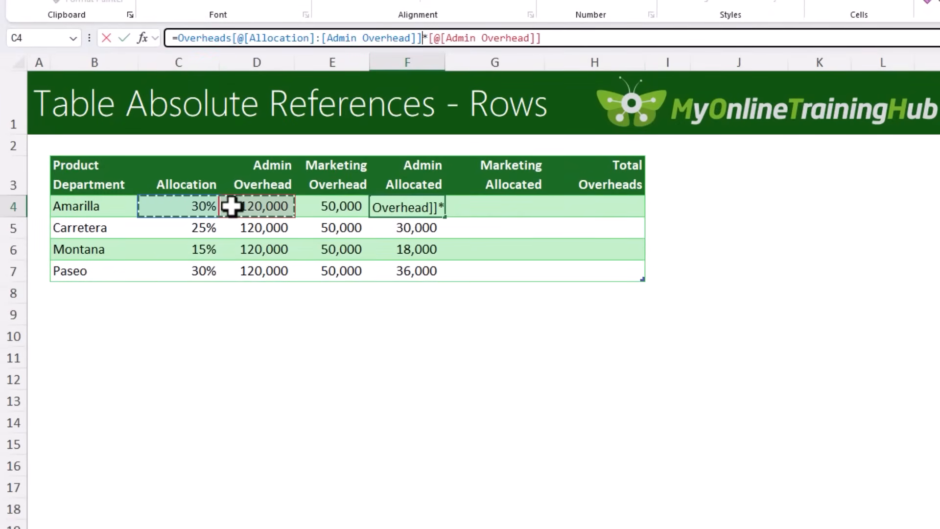
pyautogui.moveTo(309, 38); pyautogui.dragTo(247, 38)
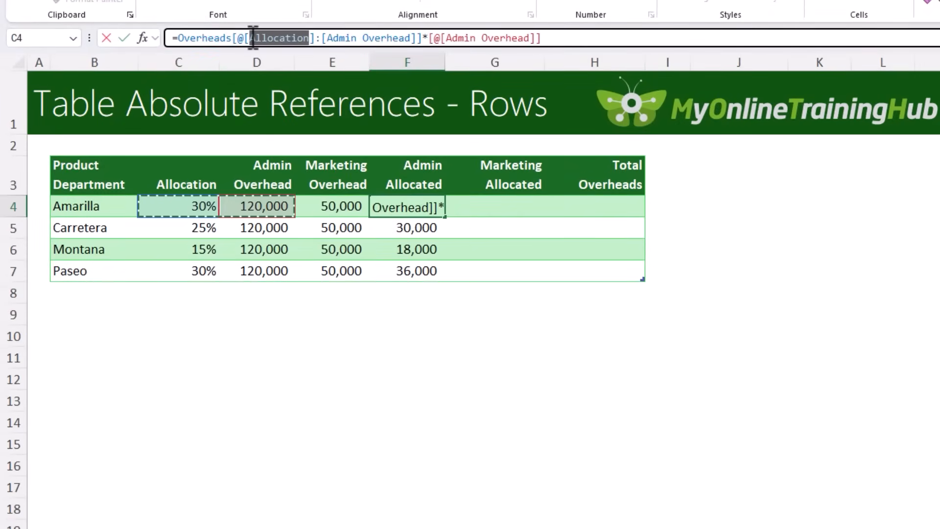
pyautogui.moveTo(327, 38); pyautogui.dragTo(413, 39)
pyautogui.hotkey('ctrl', 'c')
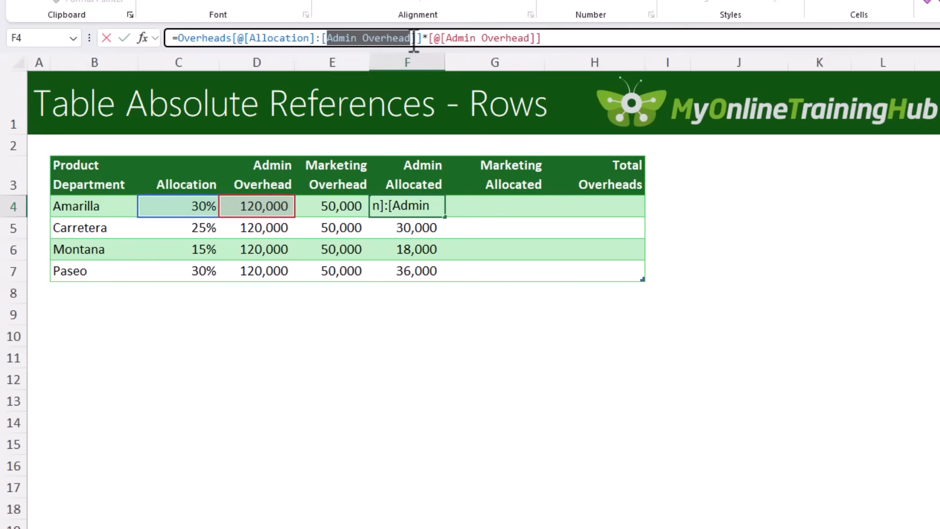
pyautogui.write('Allocation')
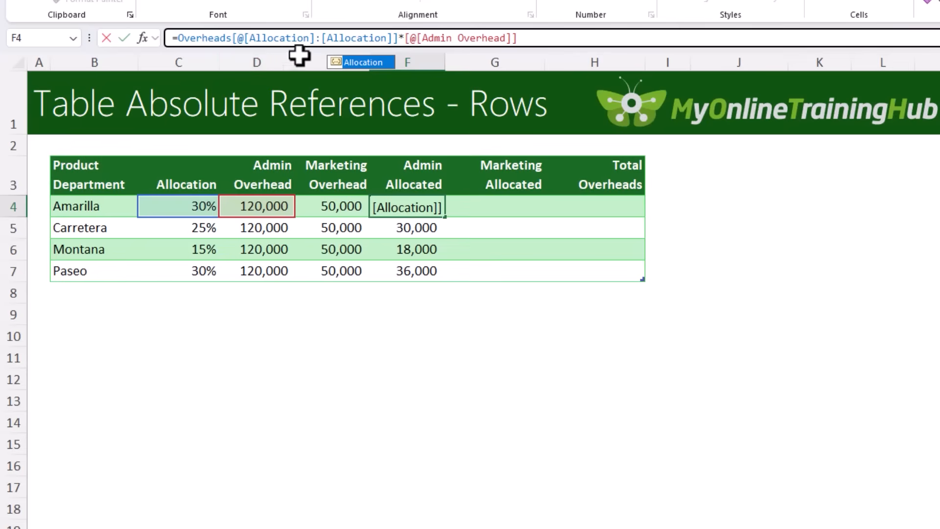
pyautogui.click(406, 39)
pyautogui.moveTo(407, 39); pyautogui.dragTo(534, 52)
pyautogui.press('Return')
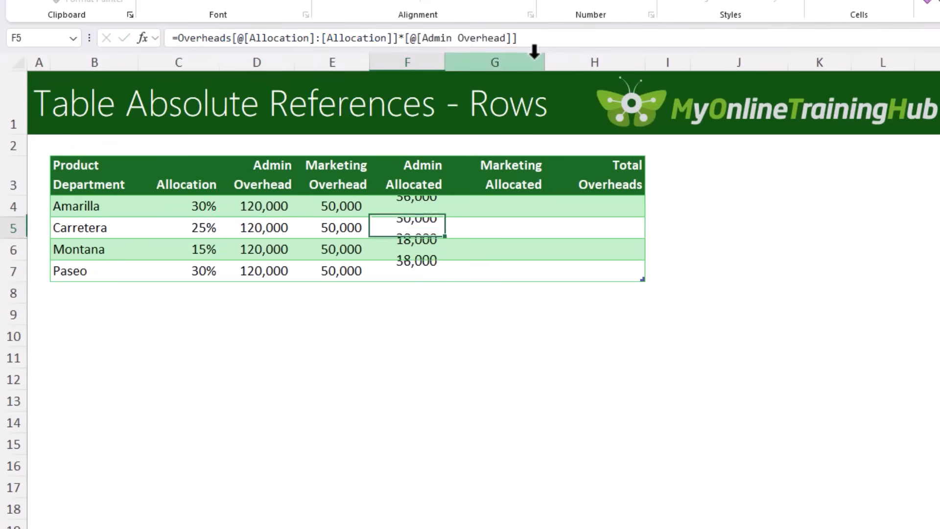
# Fill the F4 formula across to G4 and down the Marketing Allocated column to G7, checking the copied references
pyautogui.click(426, 204)
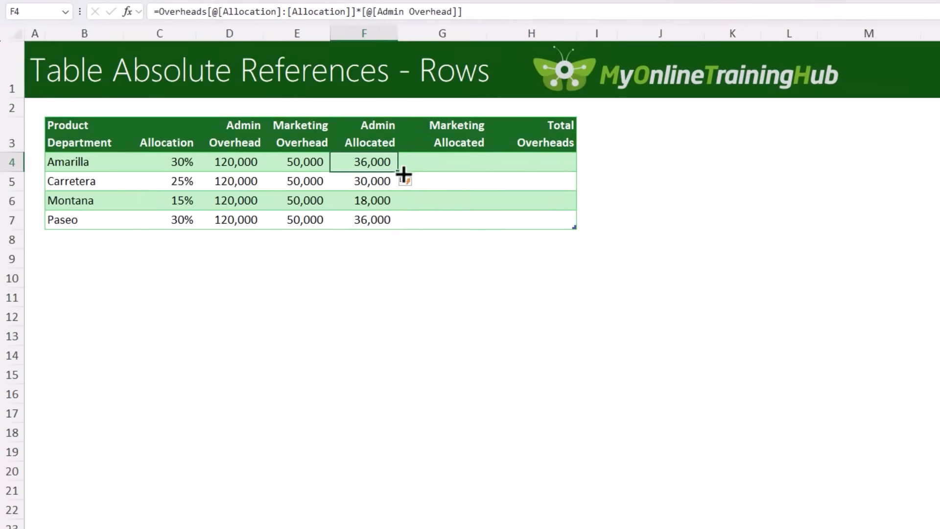
pyautogui.moveTo(404, 172); pyautogui.dragTo(481, 166)
pyautogui.doubleClick(487, 173)
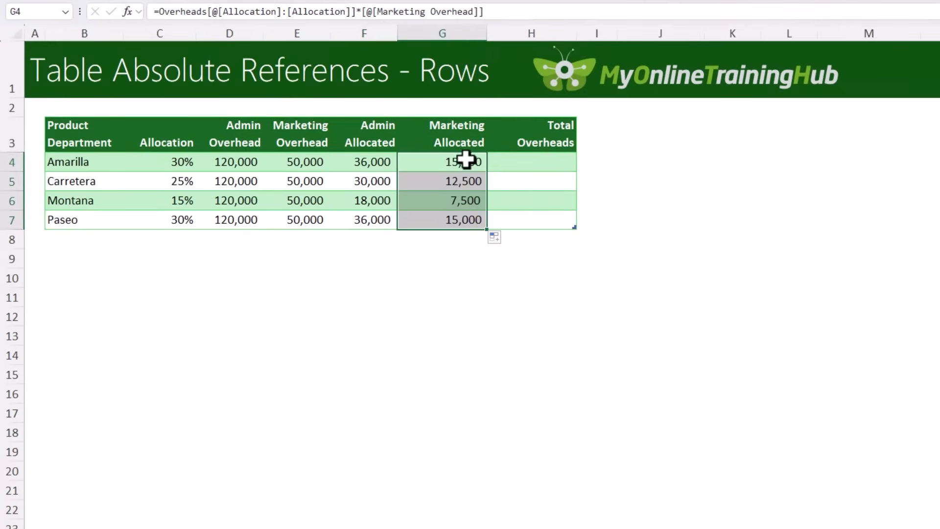
pyautogui.press('F2')
pyautogui.press('Escape')
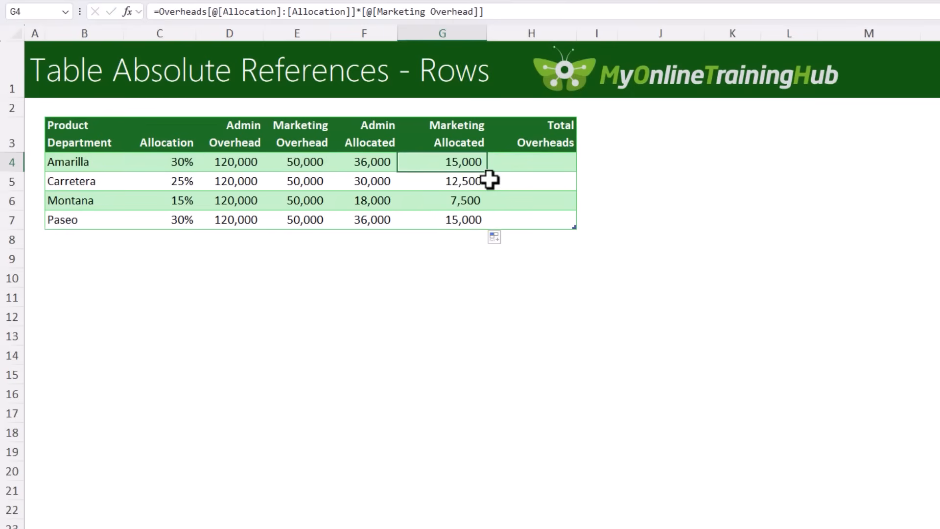
# Enter =SUM(Overheads[@[Admin Allocated]:[Marketing Allocated]]) in H4 to calculate the Total Overheads column
pyautogui.press('Right')
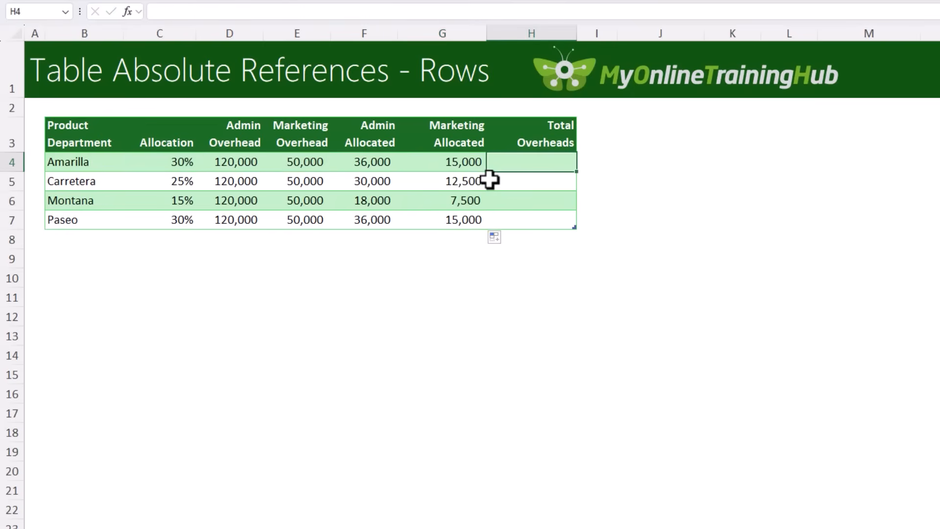
pyautogui.write('=sum')
pyautogui.press('Tab')
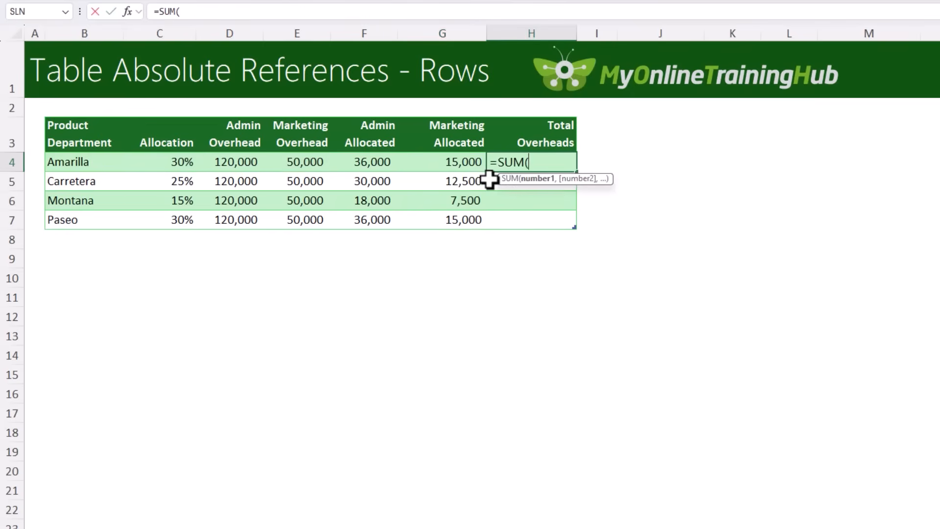
pyautogui.press('Left')
pyautogui.hotkey('shift', 'Left')
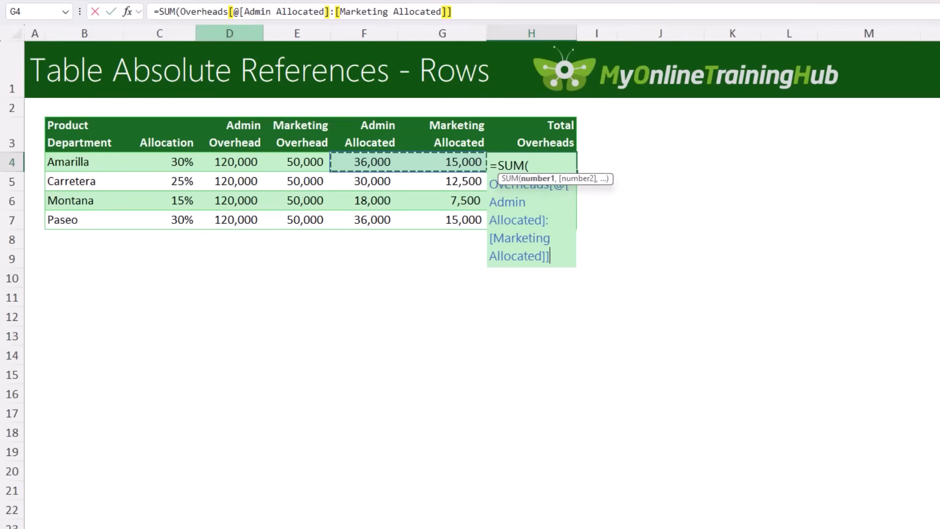
pyautogui.press('Return')
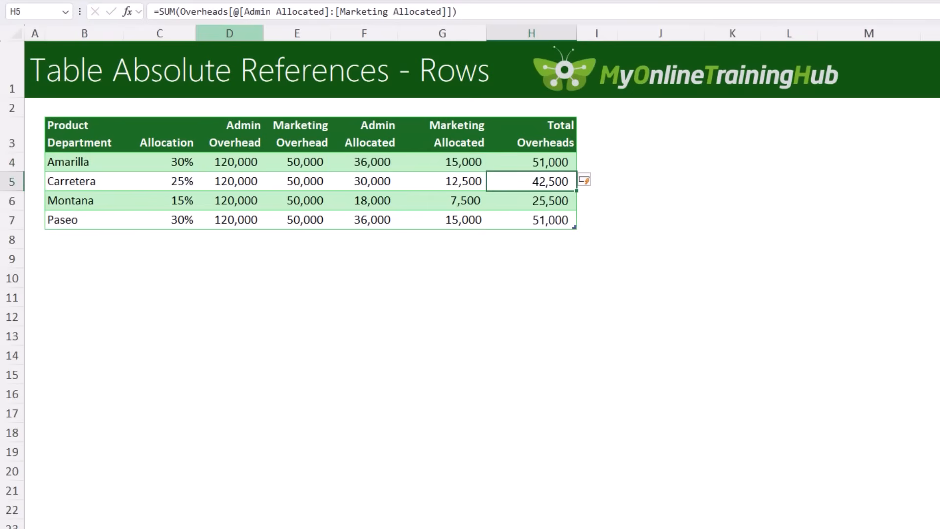
pyautogui.click(661, 162)
pyautogui.write('=')
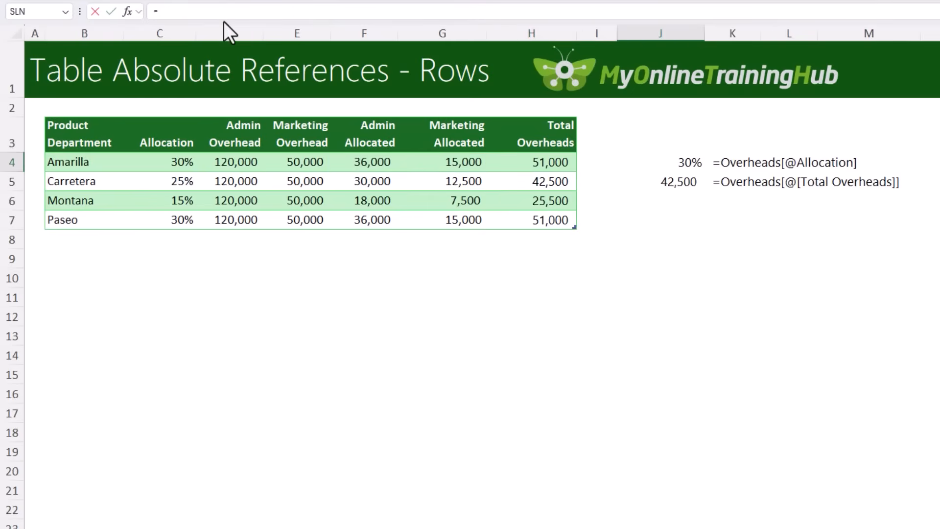
pyautogui.click(159, 161)
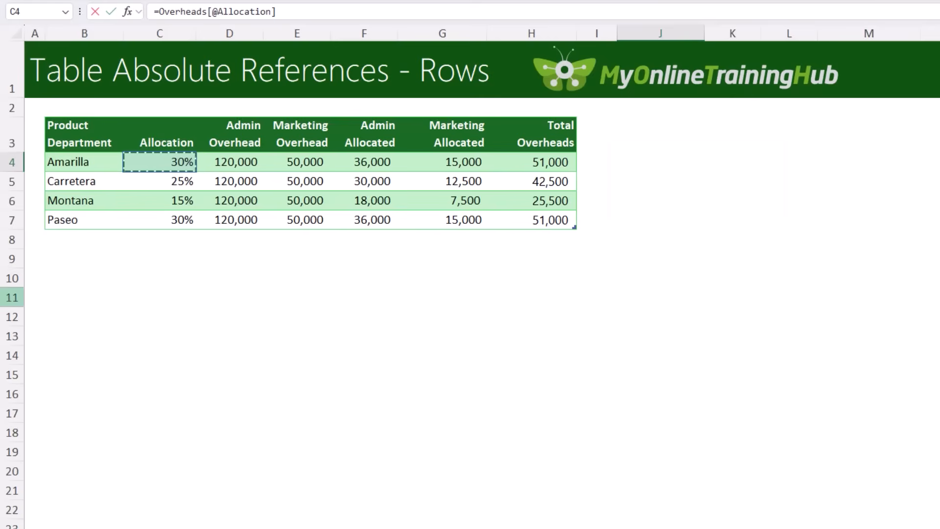
pyautogui.hotkey('ctrl', 'Return')
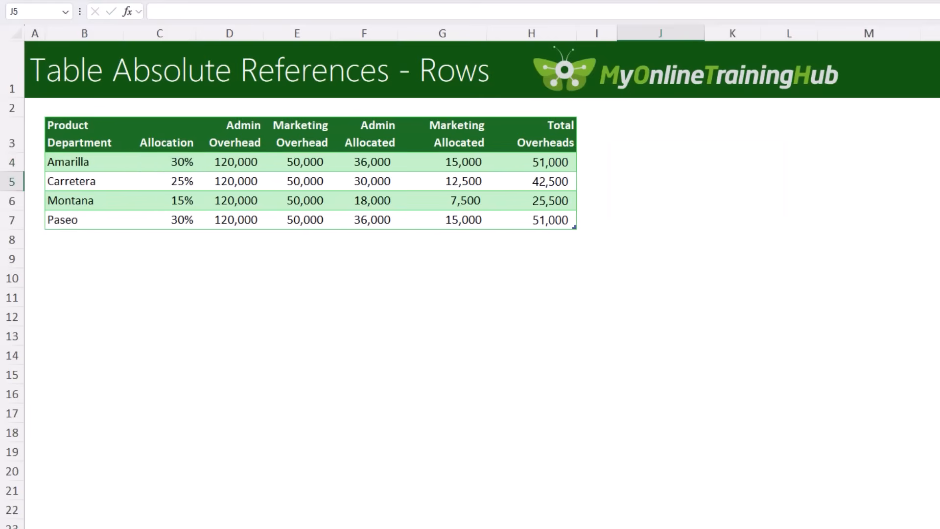
pyautogui.press('Delete')
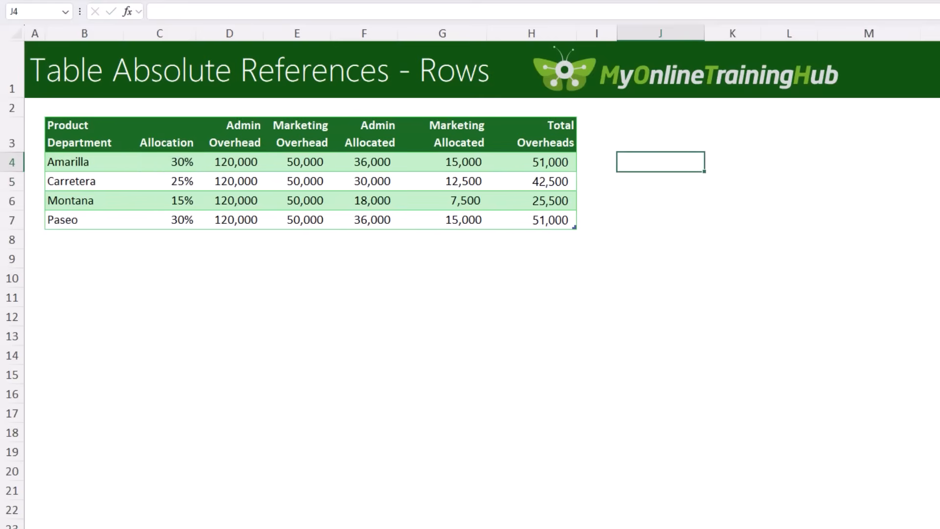
# Enter =Overheads[[Admin Overhead]:[Admin Overhead]] in J4 to return the Admin Overhead column with an absolute reference
pyautogui.write('=')
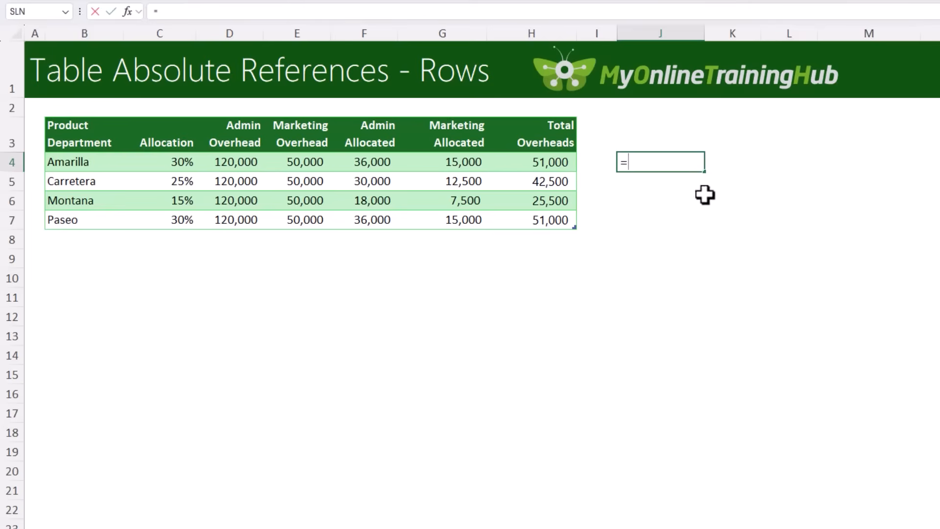
pyautogui.click(247, 116)
pyautogui.moveTo(246, 116); pyautogui.dragTo(300, 120)
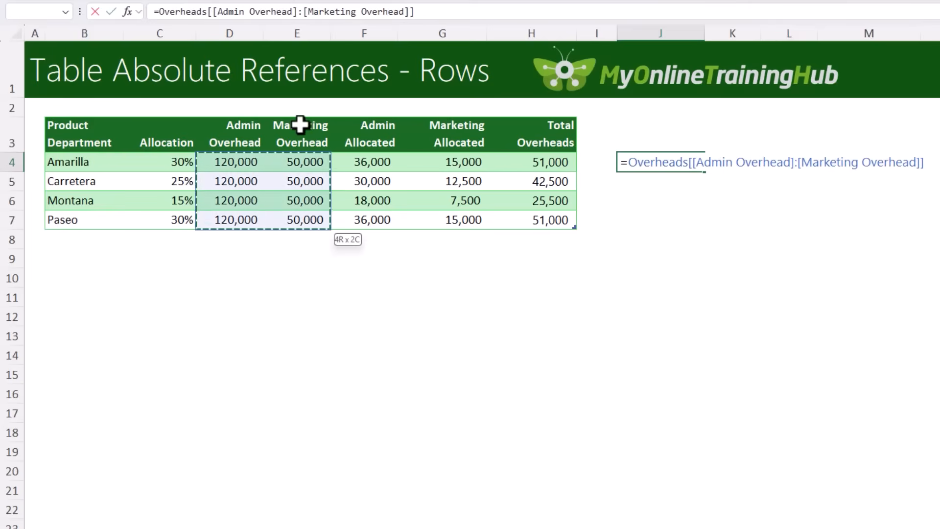
pyautogui.moveTo(218, 11); pyautogui.dragTo(366, 11)
pyautogui.hotkey('ctrl', 'v')
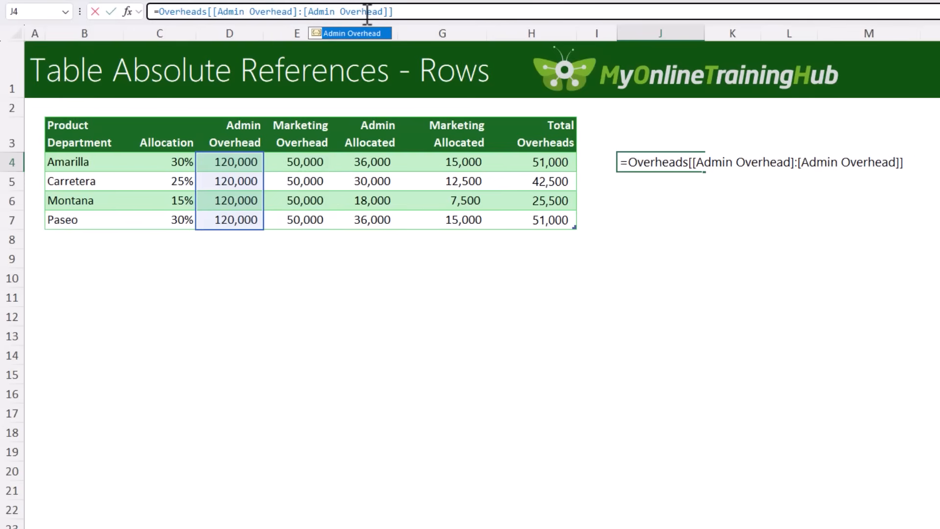
pyautogui.press('Return')
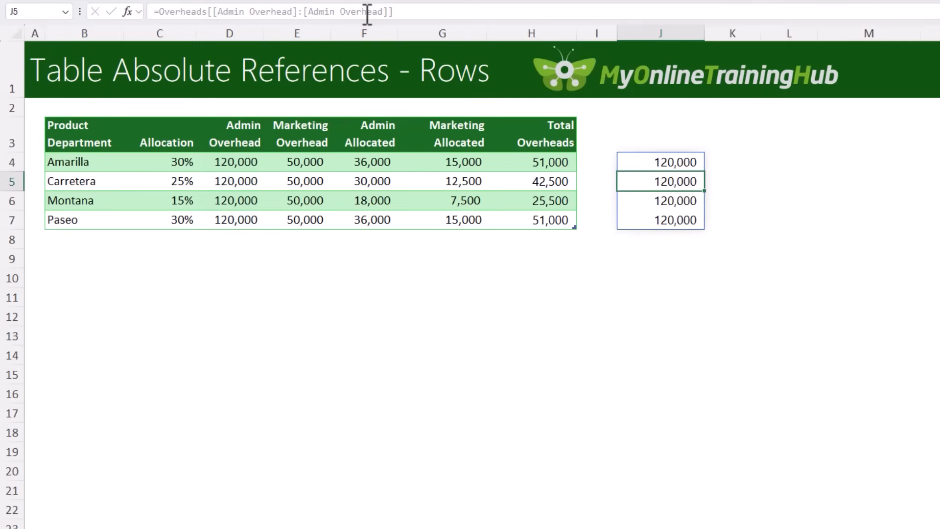